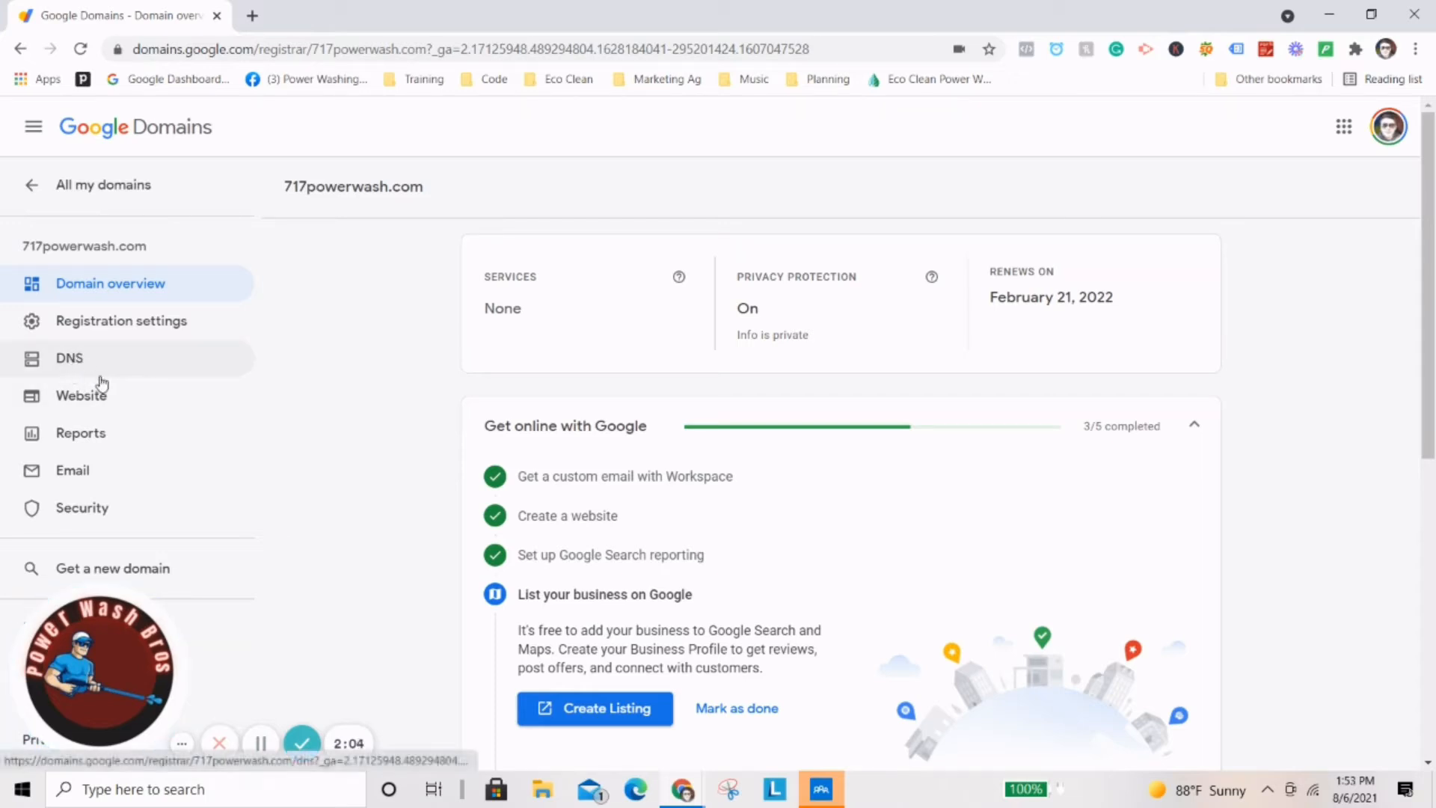
Open 717powerwash.com's Email settings and start Google Workspace setup.
{"action": "left_click", "coordinate": [187, 471]}
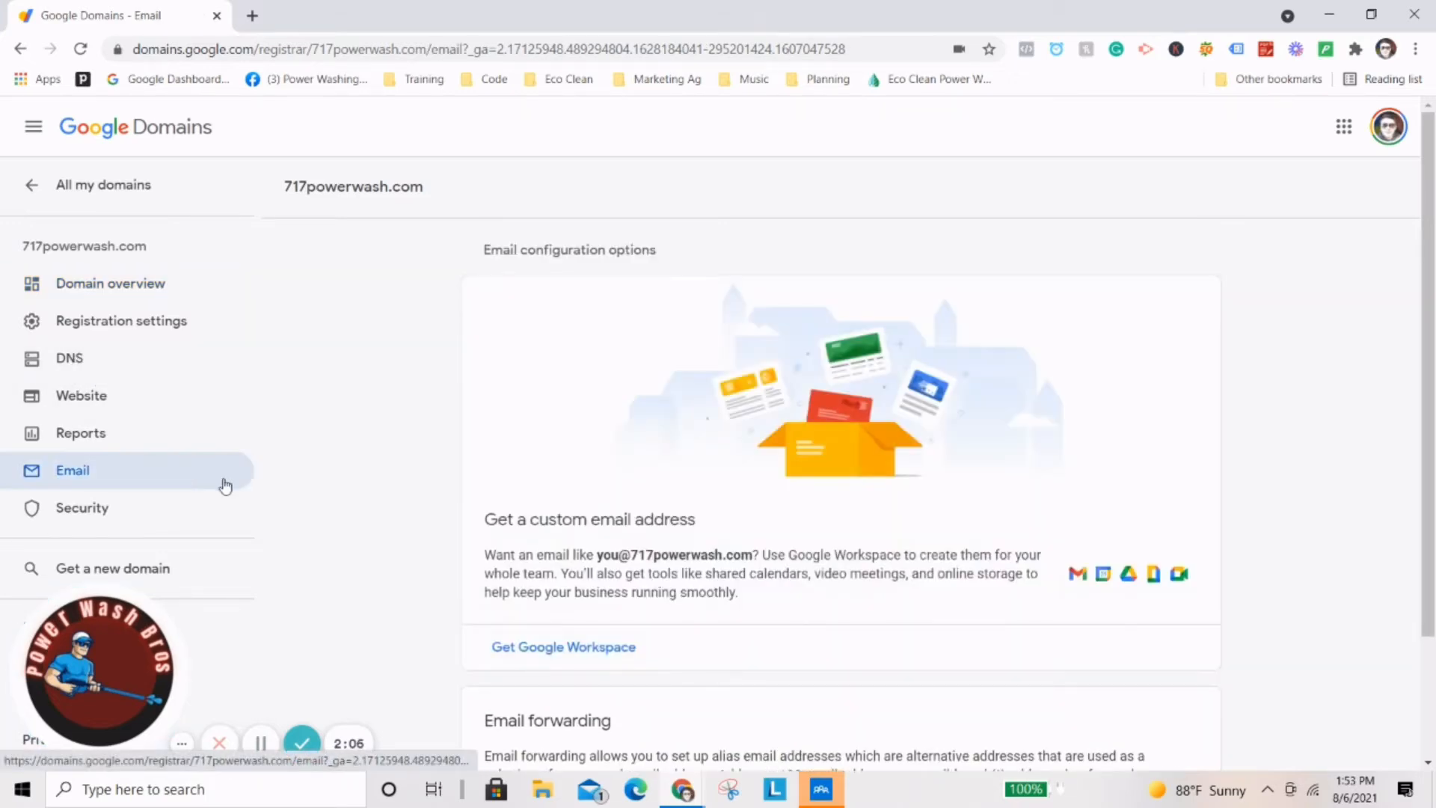
{"action": "scroll", "coordinate": [980, 504], "scroll_direction": "down", "scroll_amount": 2}
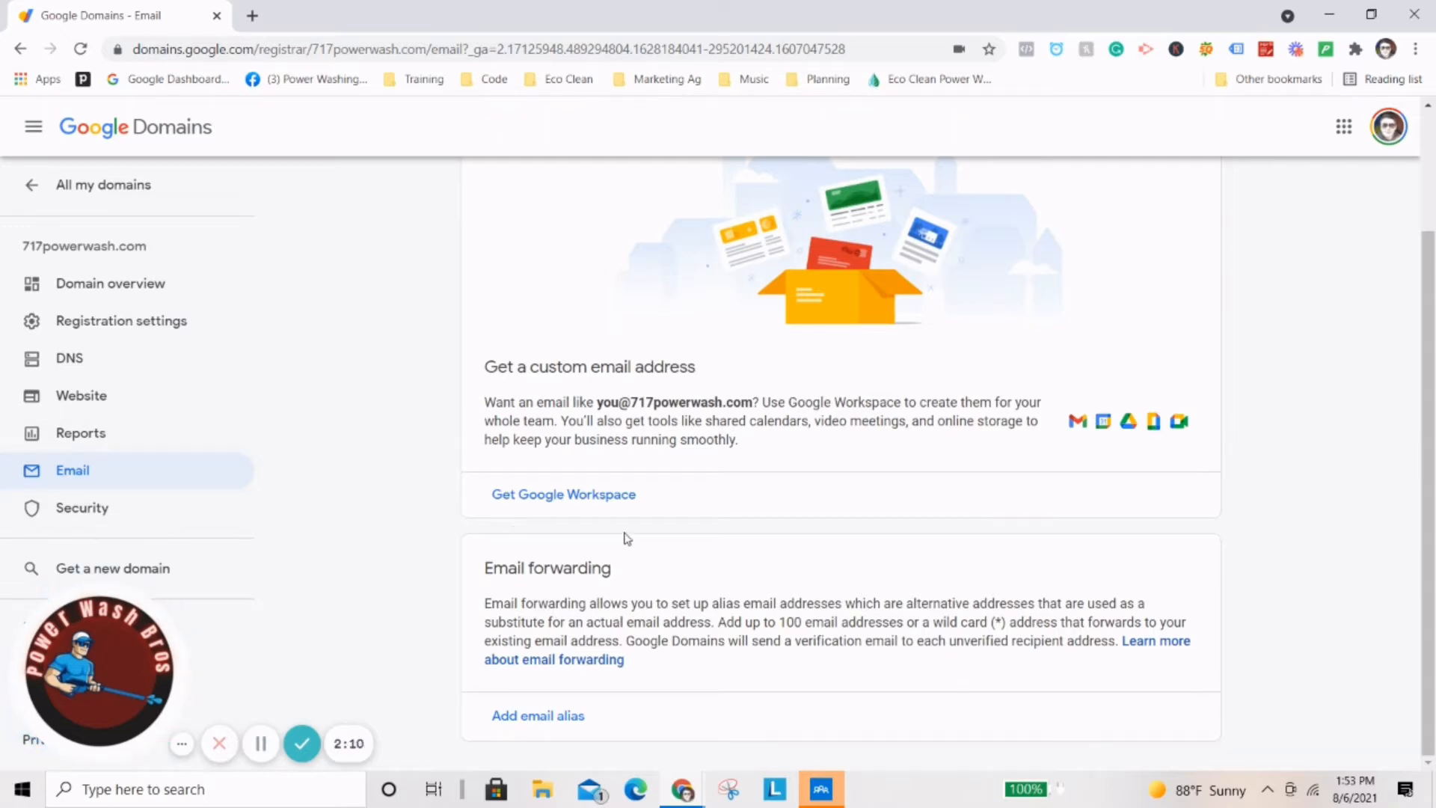
{"action": "left_click", "coordinate": [602, 501]}
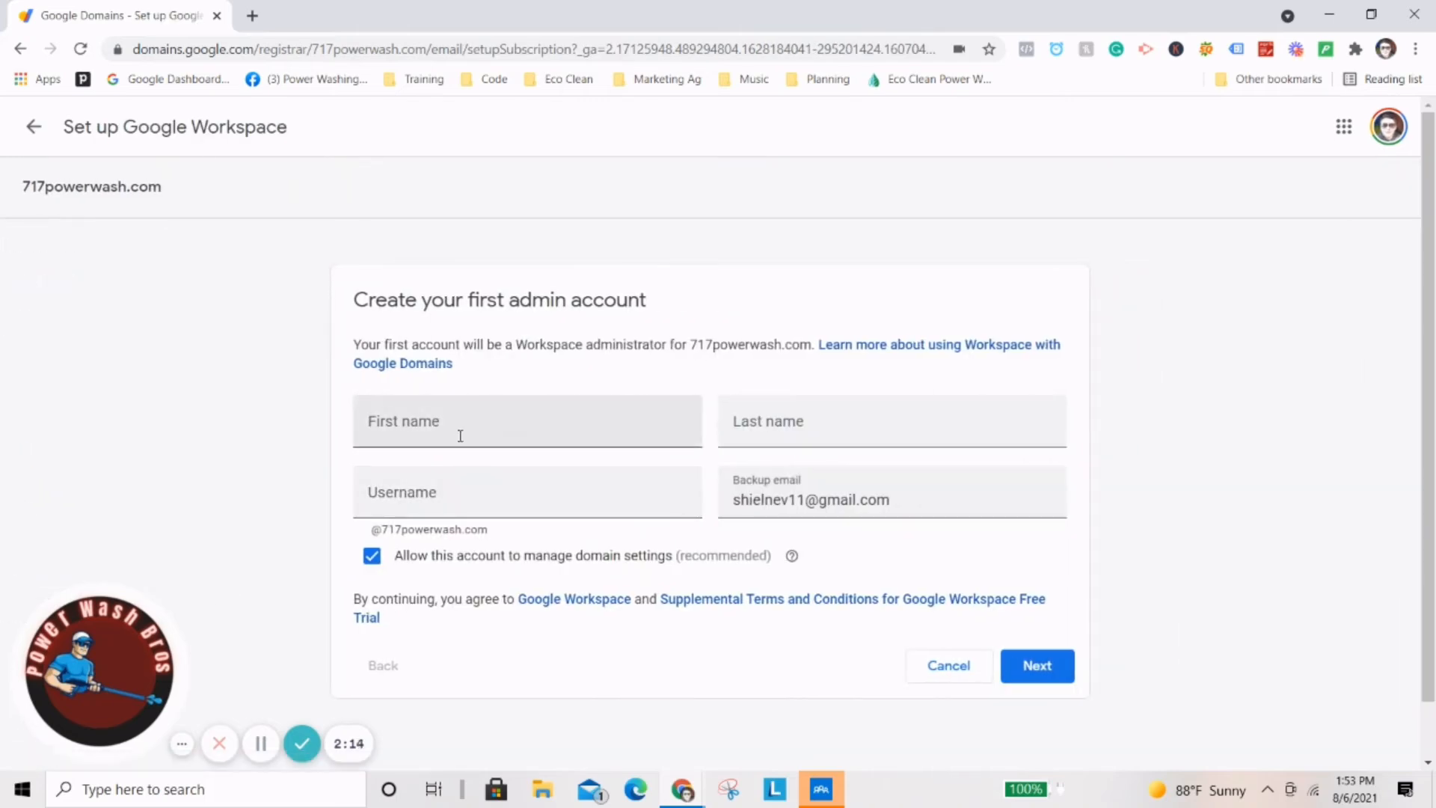
Enter the admin's first name, last name and username in the account form.
{"action": "left_click", "coordinate": [460, 432]}
{"action": "key", "text": "Tab"}
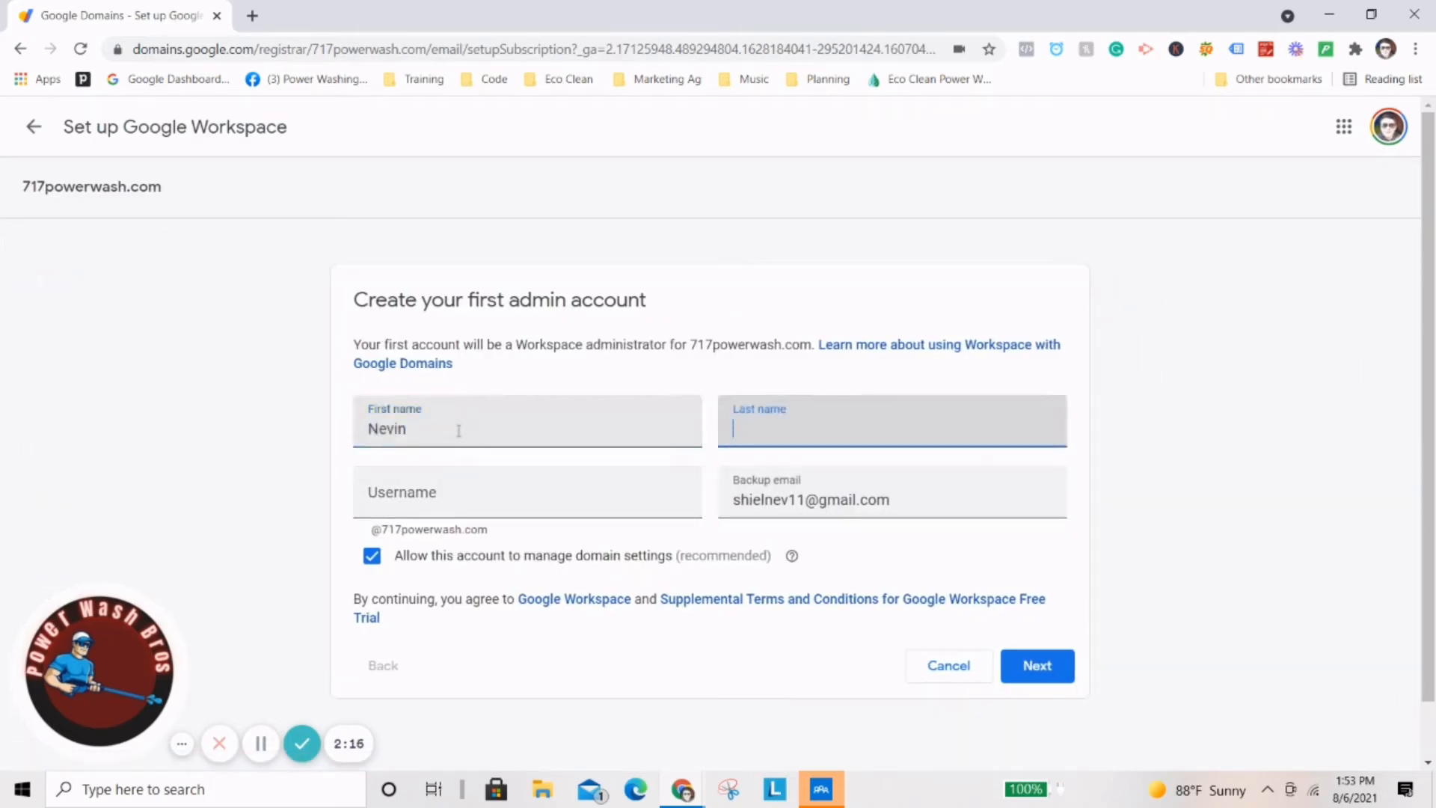
{"action": "key", "text": "Tab"}
{"action": "type", "text": "N"}
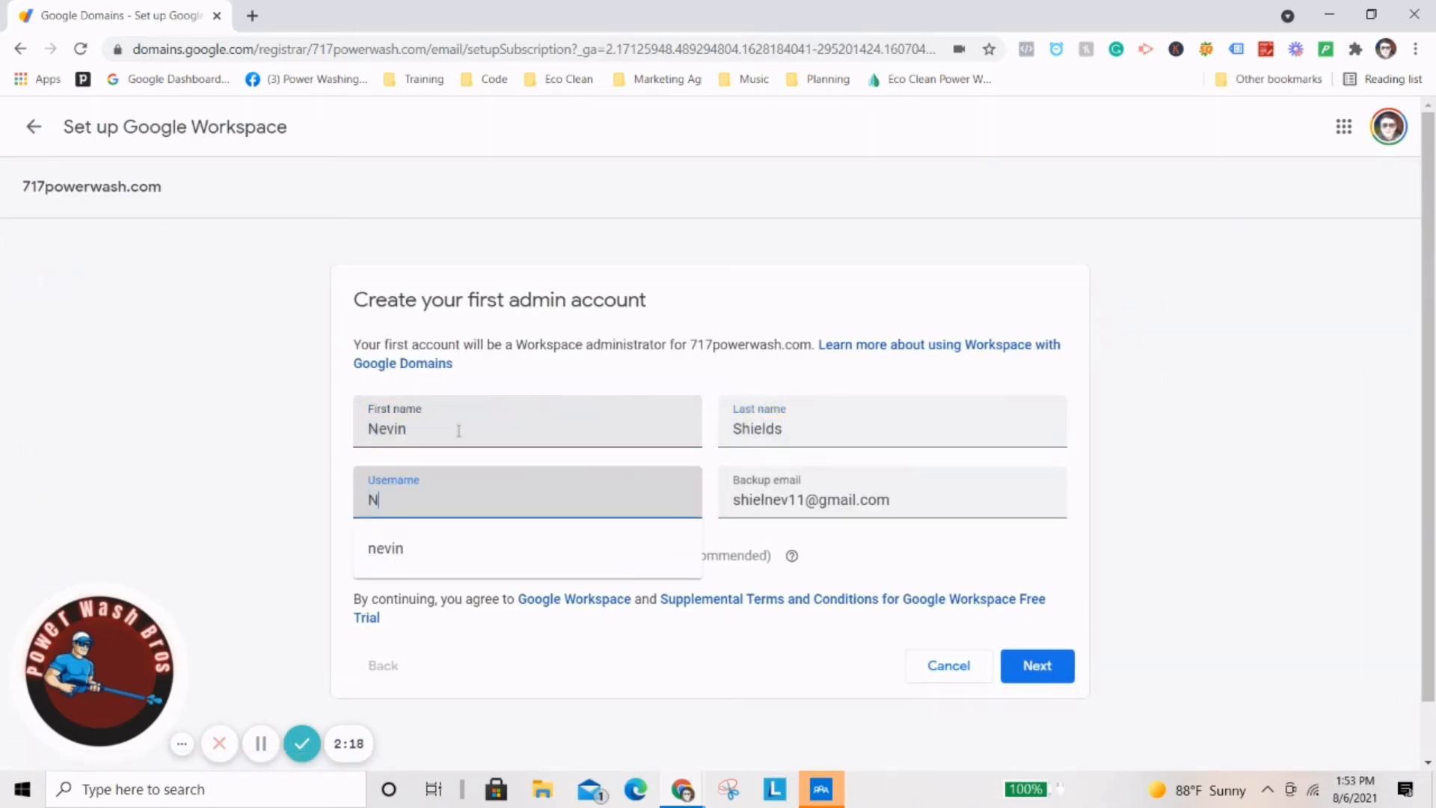
{"action": "type", "text": "evin"}
Dismiss the username suggestions and check the completed admin account form.
{"action": "left_click", "coordinate": [309, 466]}
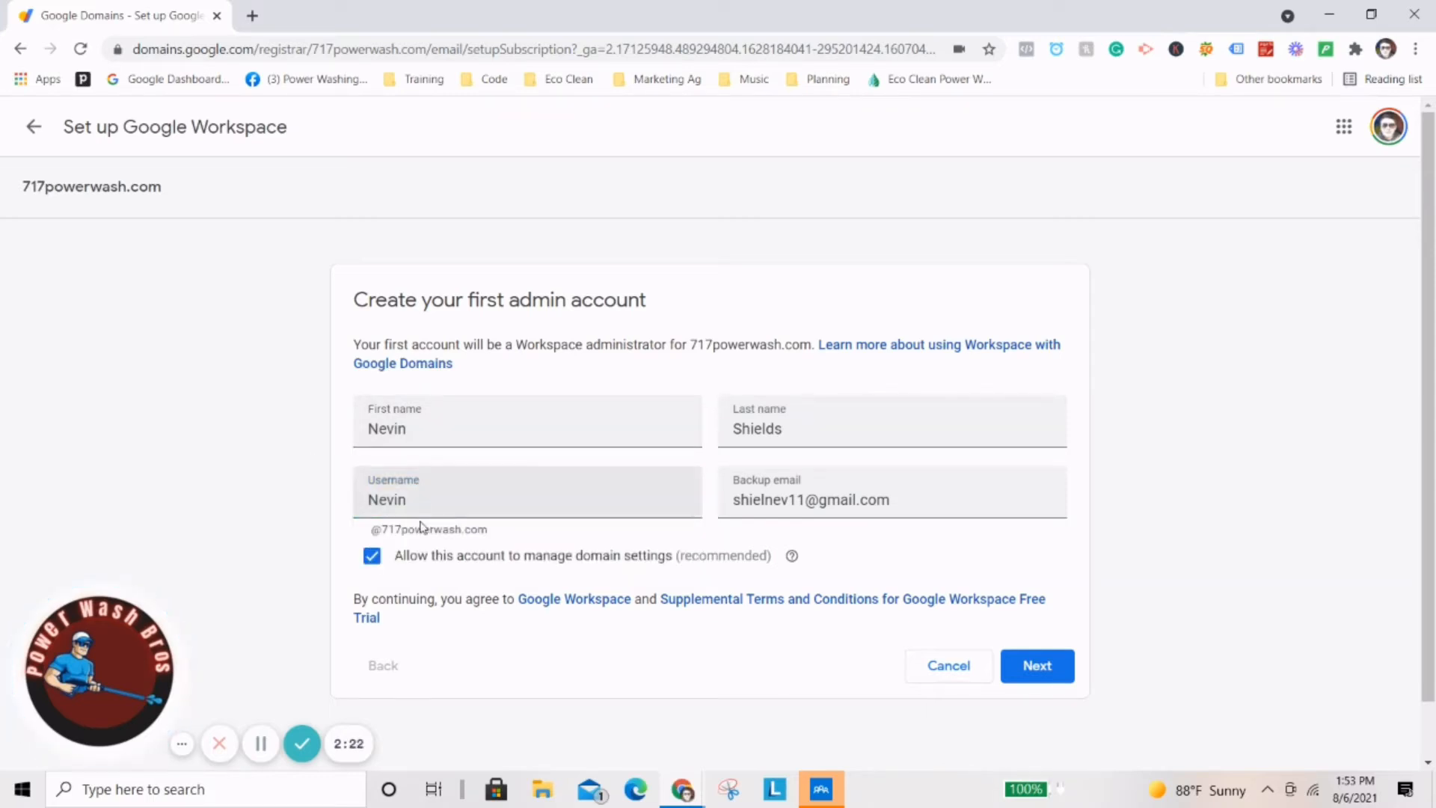
{"action": "mouse_move", "coordinate": [493, 531]}
{"action": "left_mouse_down"}
{"action": "mouse_move", "coordinate": [410, 539]}
{"action": "mouse_move", "coordinate": [496, 545]}
{"action": "left_mouse_up"}
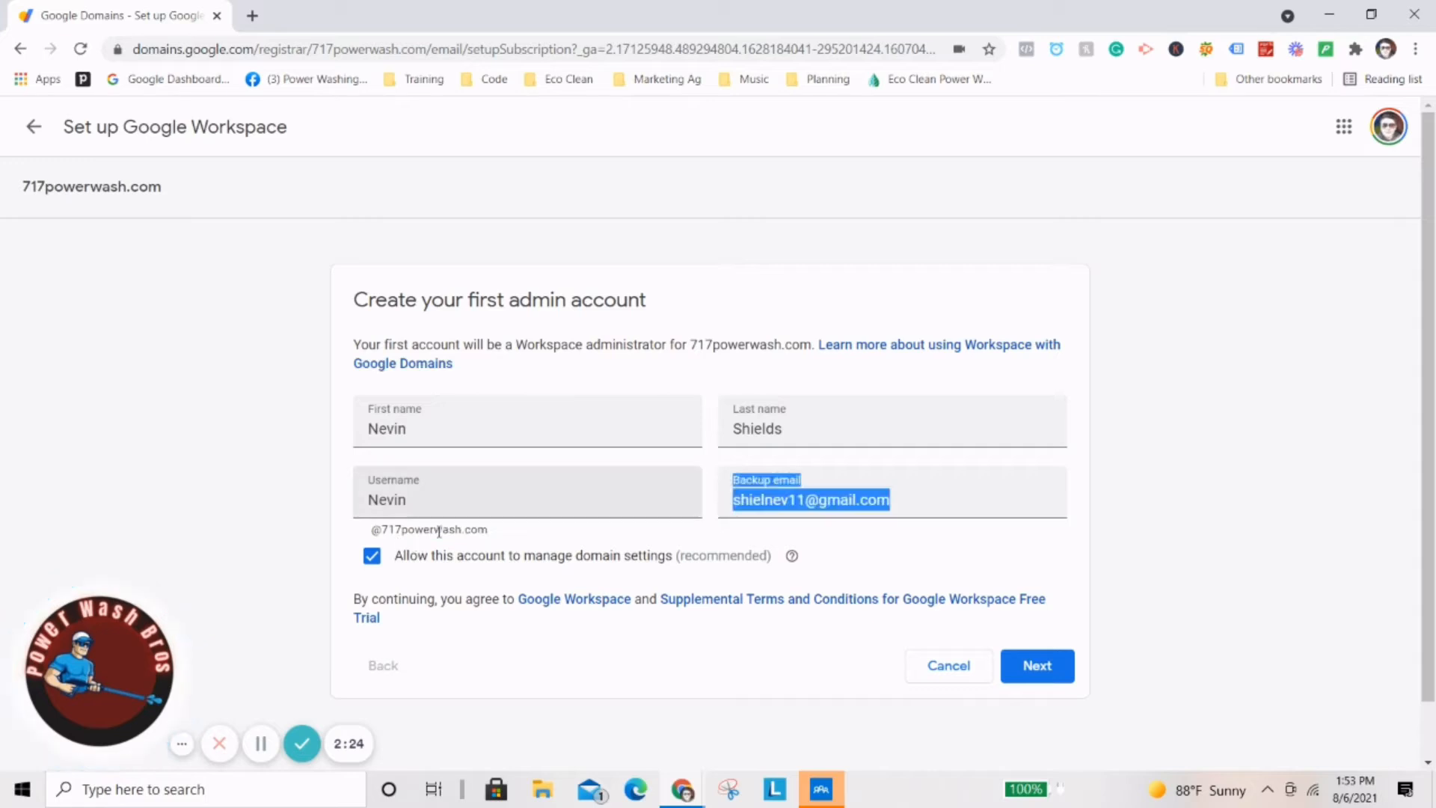
{"action": "left_click", "coordinate": [443, 532]}
{"action": "scroll", "coordinate": [522, 522], "scroll_direction": "down", "scroll_amount": 1}
{"action": "scroll", "coordinate": [525, 528], "scroll_direction": "down", "scroll_amount": 1}
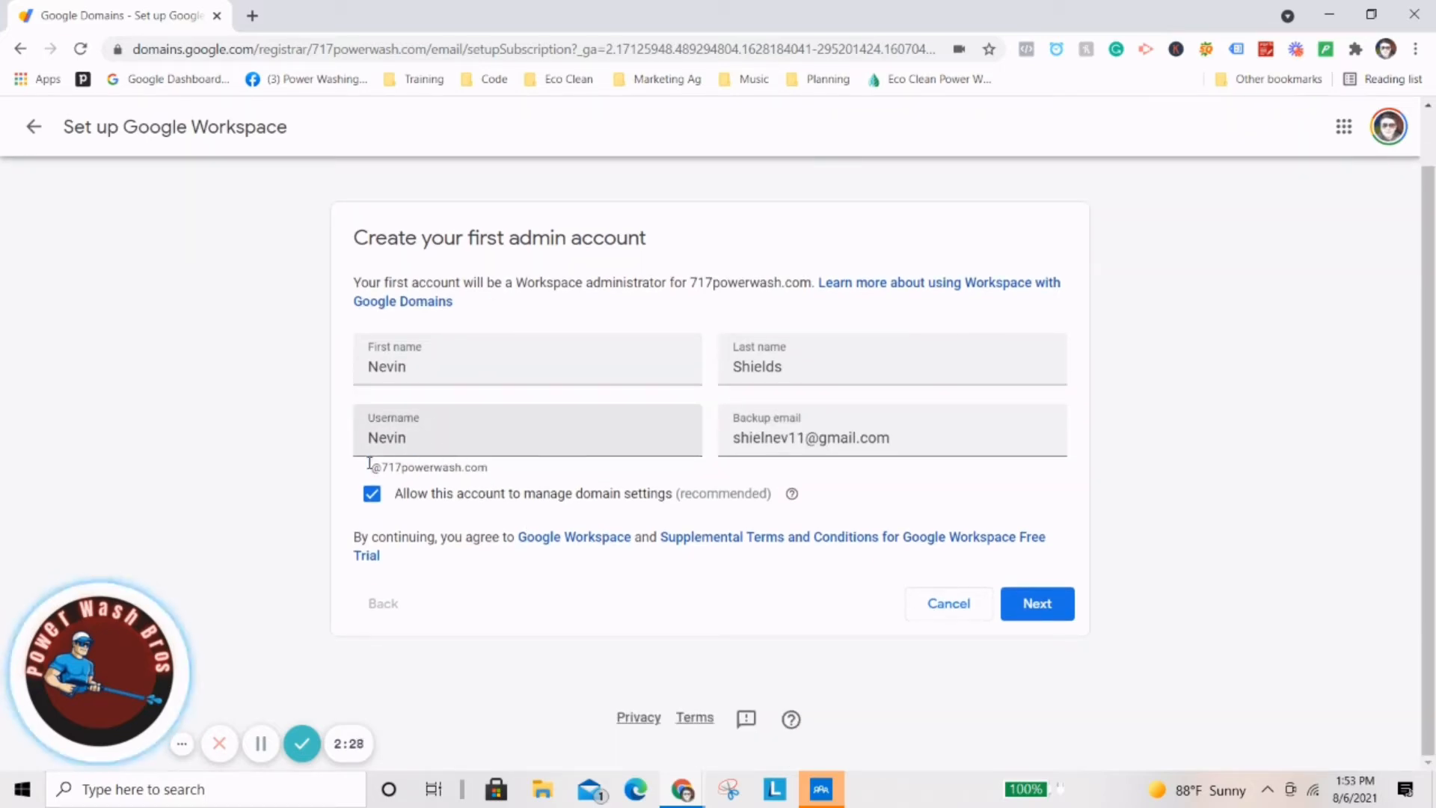
{"action": "left_click_drag", "start_coordinate": [372, 467], "coordinate": [362, 458]}
{"action": "left_click", "coordinate": [390, 451]}
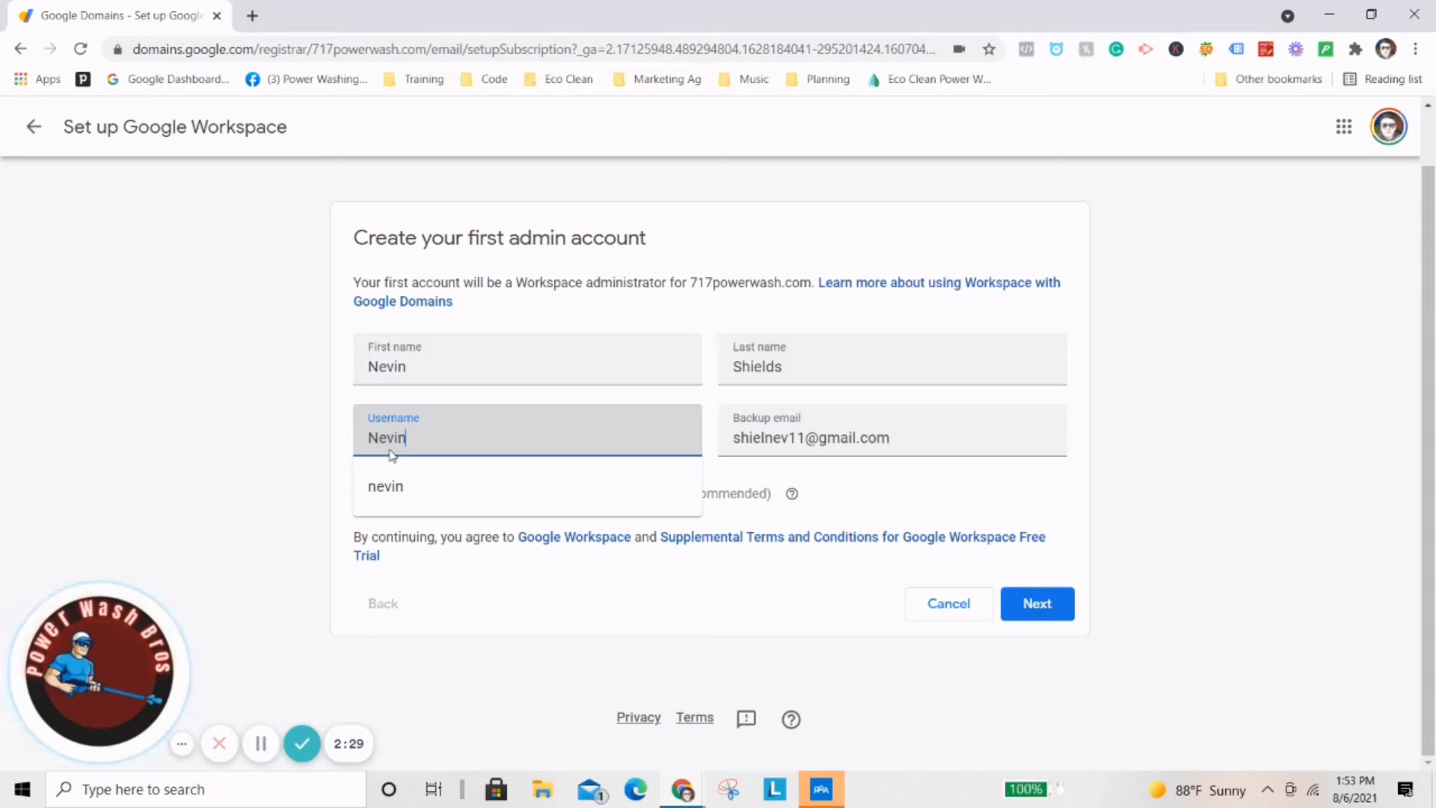
{"action": "left_click", "coordinate": [545, 392]}
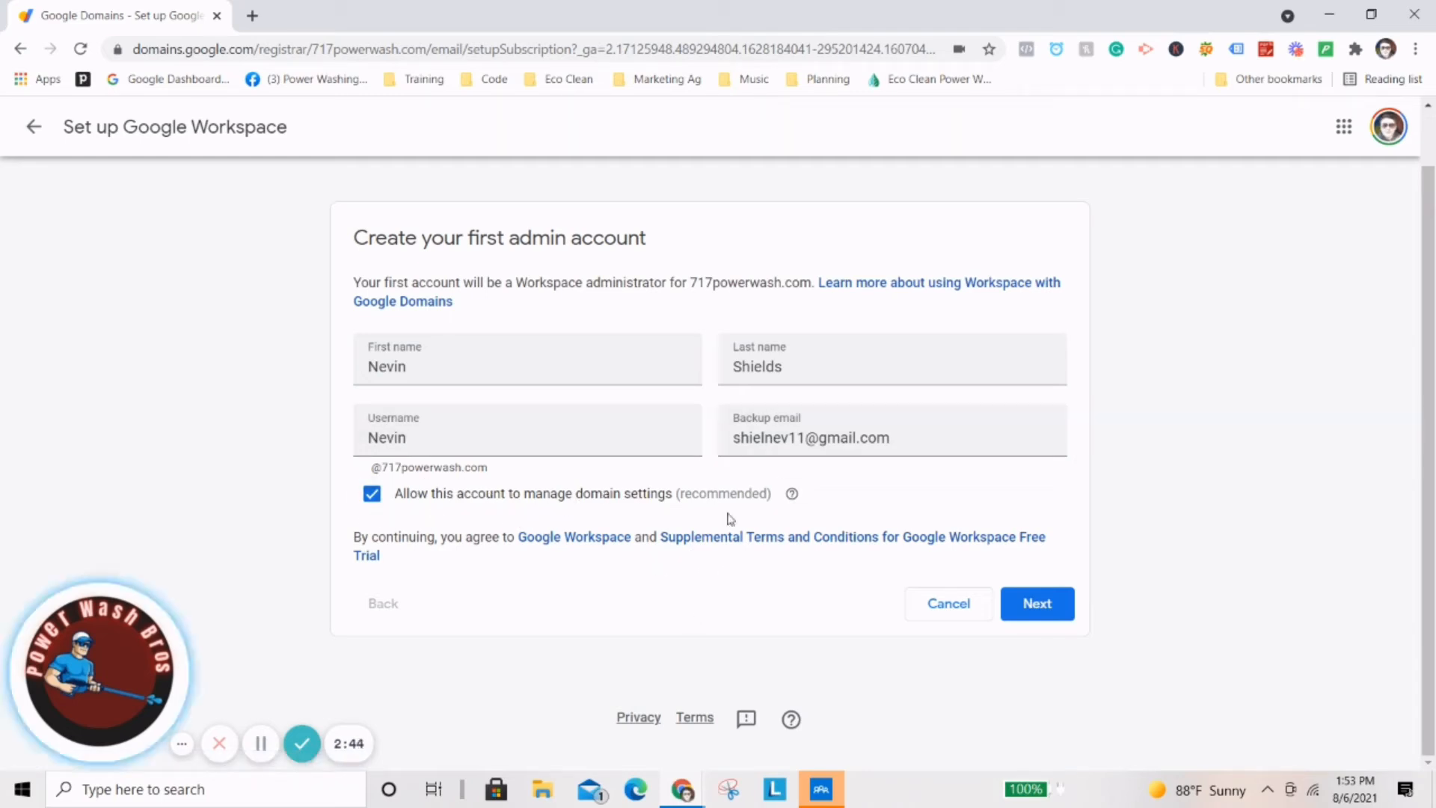
Submit the admin account details and browse the available Workspace plans.
{"action": "left_click", "coordinate": [1044, 624]}
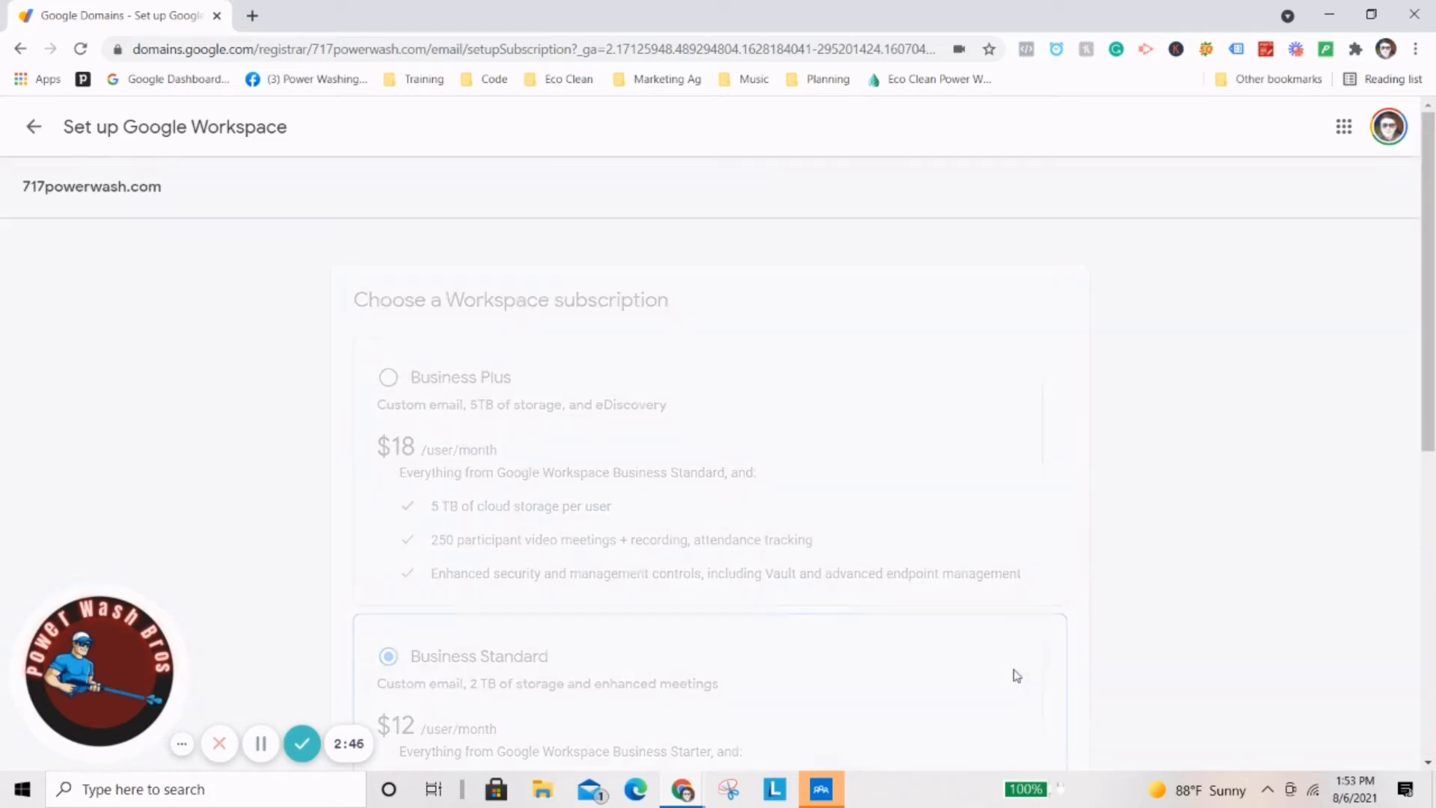
{"action": "scroll", "coordinate": [916, 650], "scroll_direction": "down", "scroll_amount": 7}
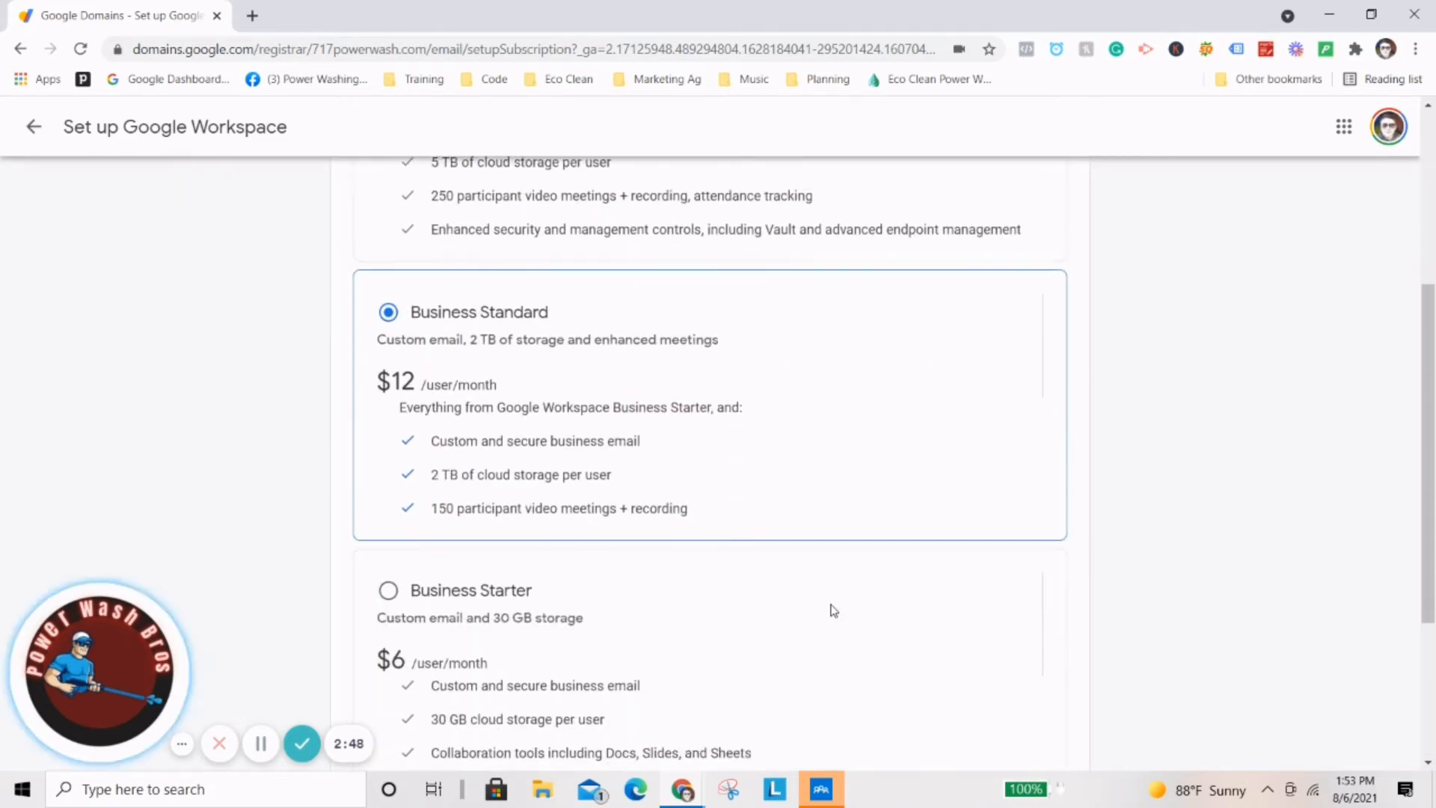
{"action": "scroll", "coordinate": [529, 330], "scroll_direction": "up", "scroll_amount": 7}
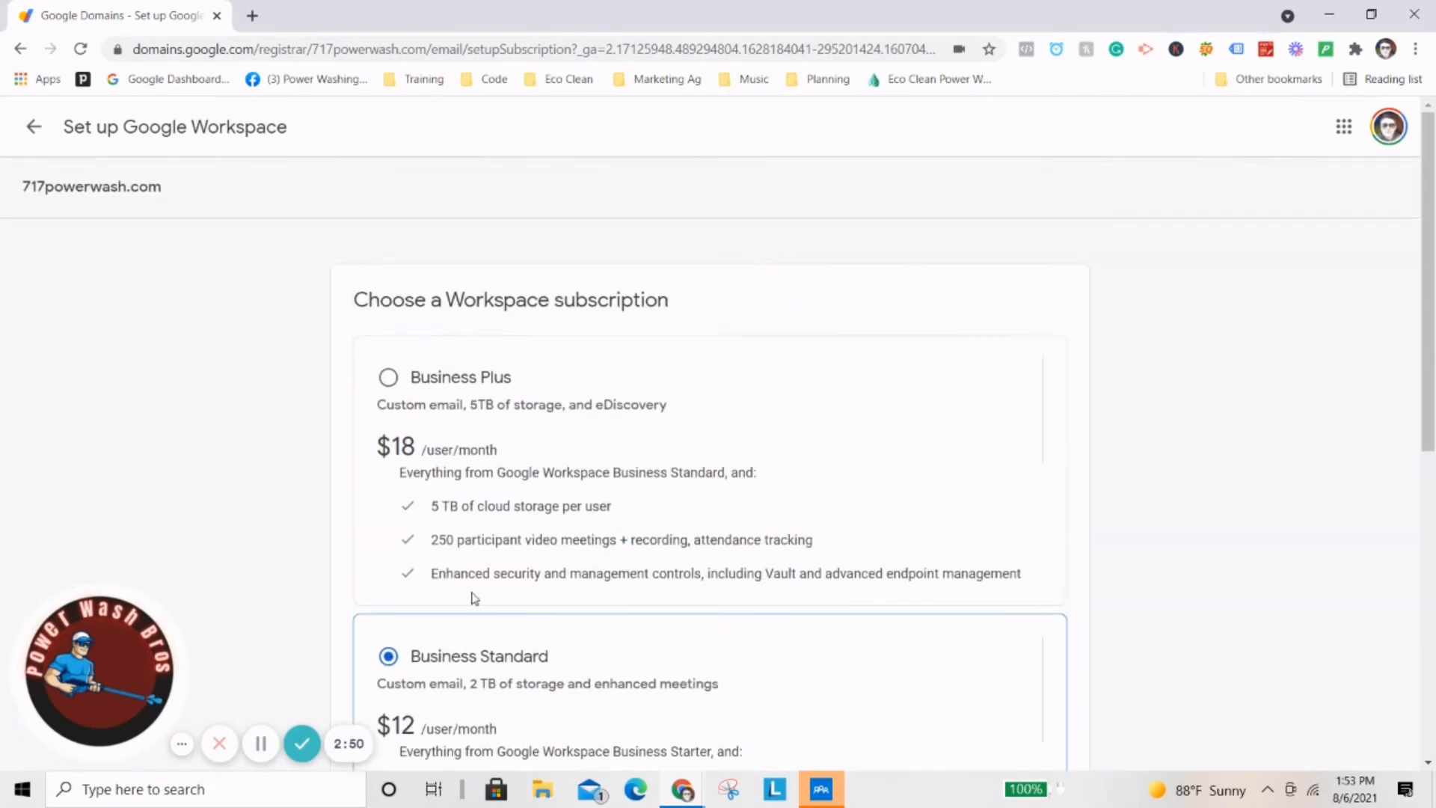
{"action": "scroll", "coordinate": [644, 555], "scroll_direction": "down", "scroll_amount": 1}
{"action": "scroll", "coordinate": [632, 551], "scroll_direction": "up", "scroll_amount": 1}
{"action": "scroll", "coordinate": [509, 359], "scroll_direction": "down", "scroll_amount": 2}
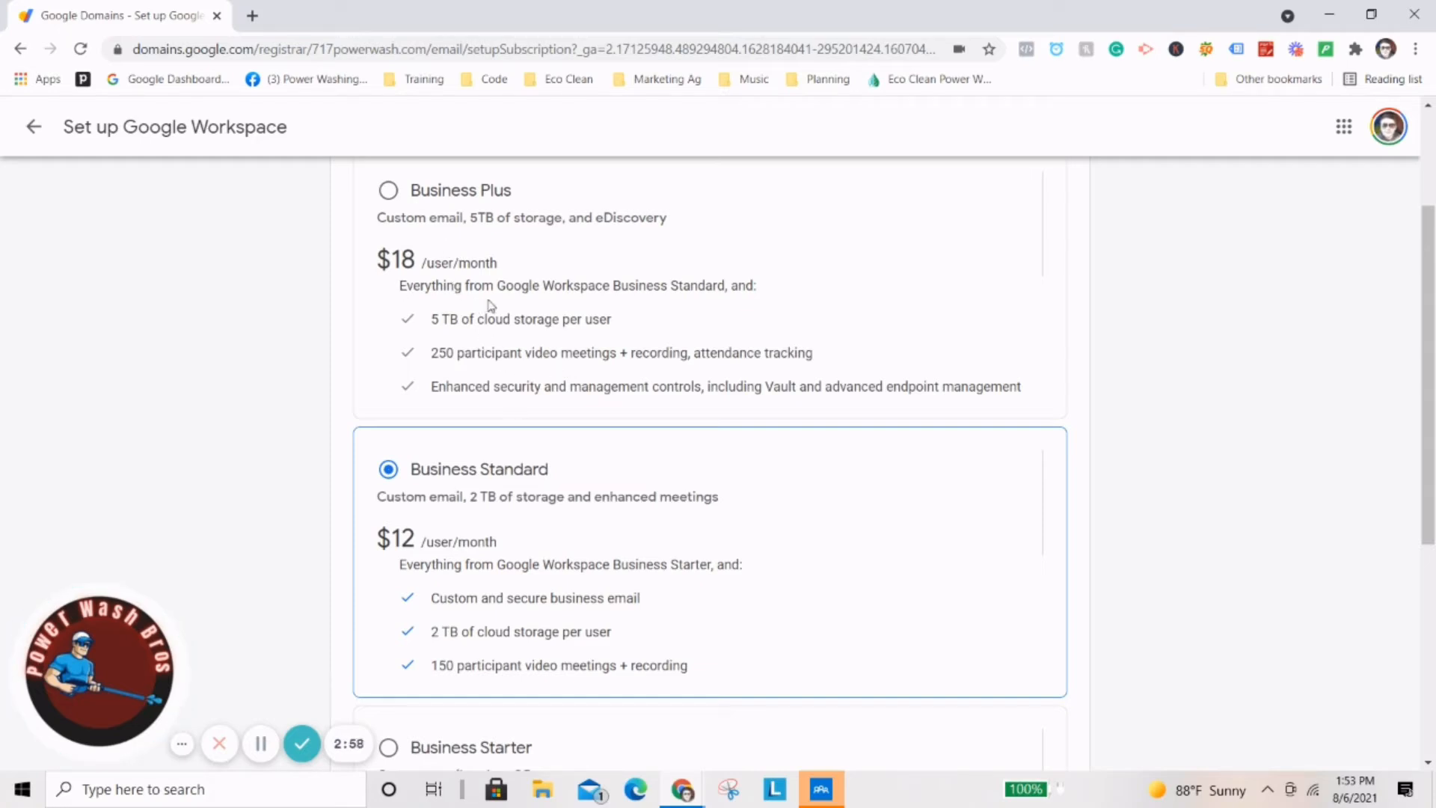
{"action": "scroll", "coordinate": [404, 329], "scroll_direction": "down", "scroll_amount": 1}
{"action": "scroll", "coordinate": [494, 352], "scroll_direction": "down", "scroll_amount": 4}
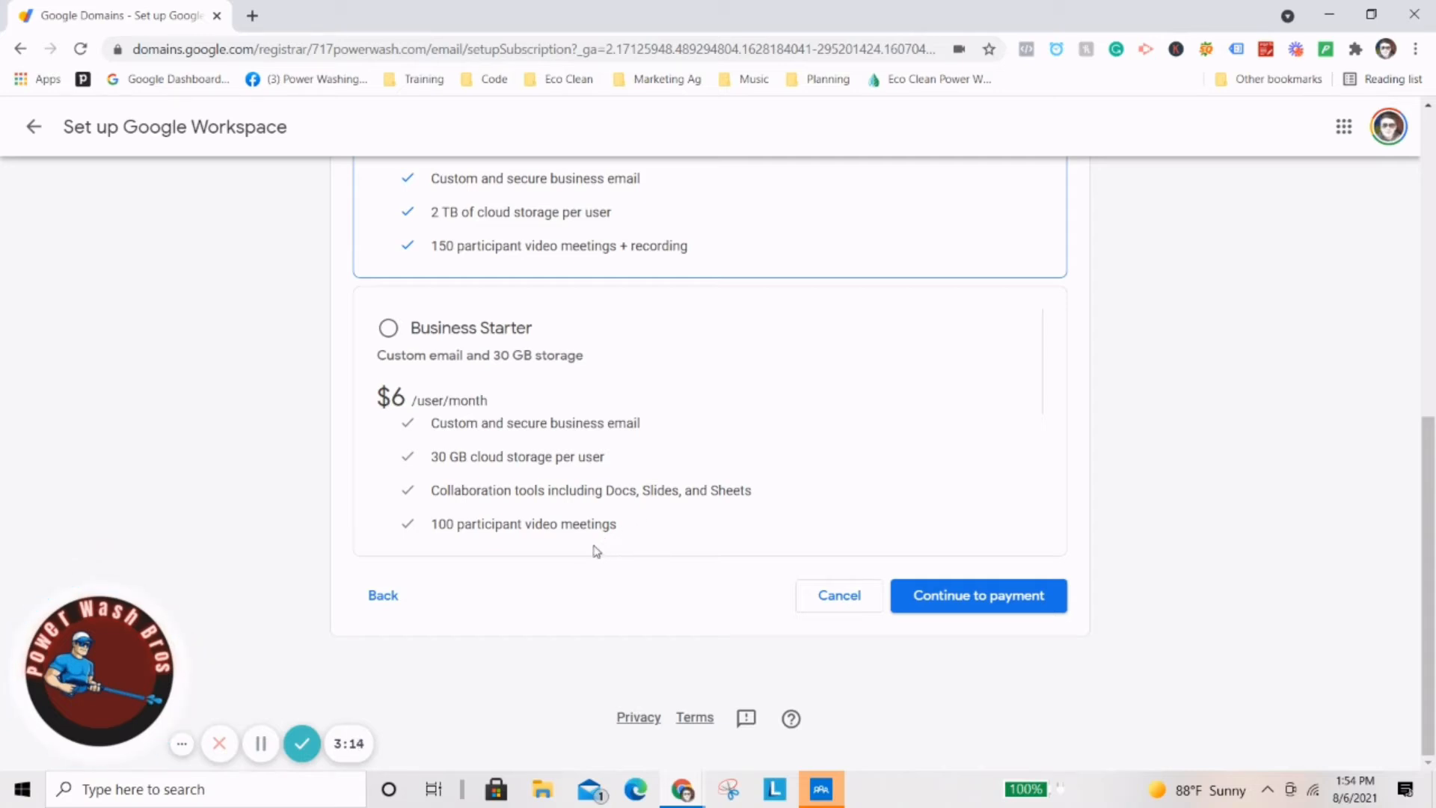
Choose the Business Starter plan at $6 per user per month.
{"action": "scroll", "coordinate": [600, 391], "scroll_direction": "up", "scroll_amount": 3}
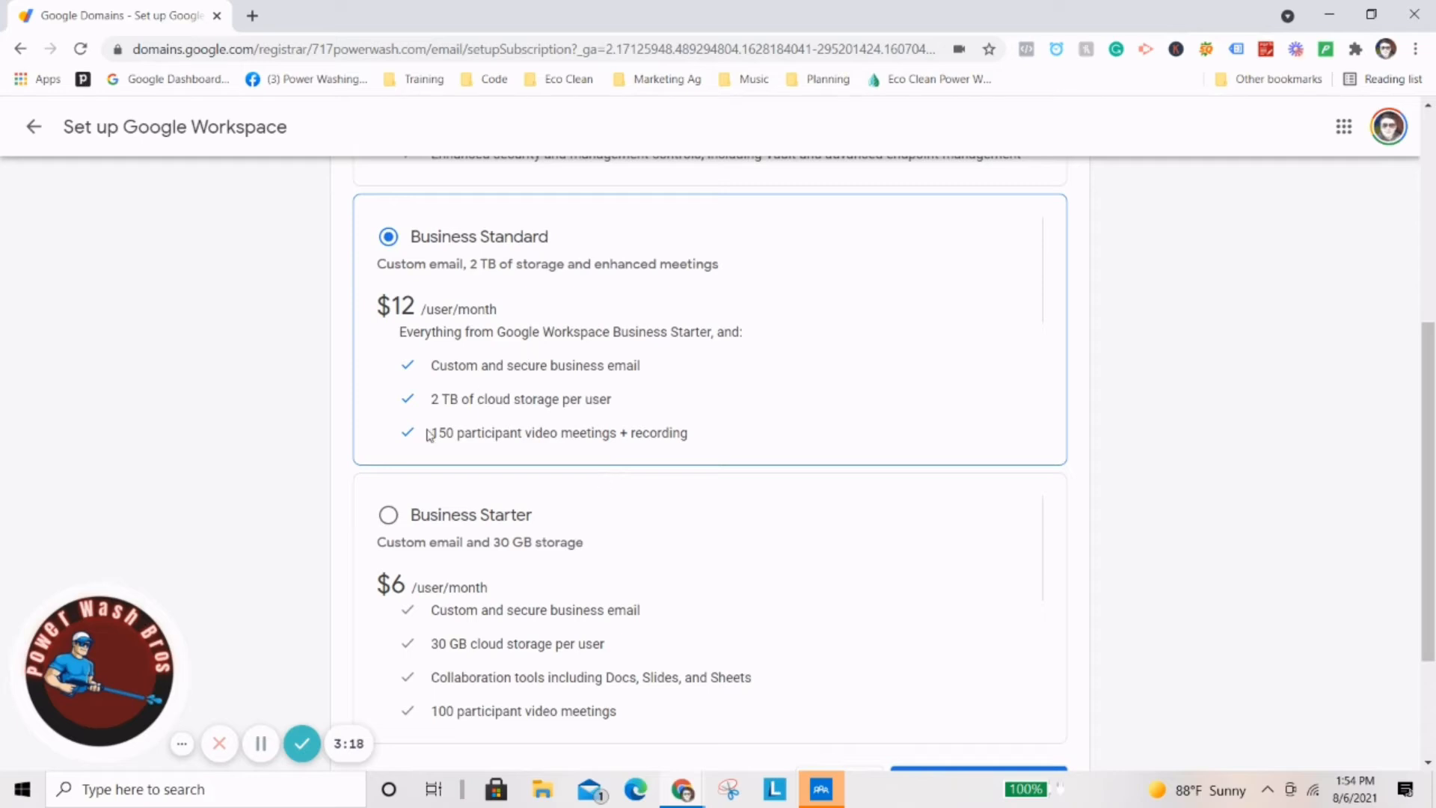
{"action": "scroll", "coordinate": [521, 333], "scroll_direction": "down", "scroll_amount": 1}
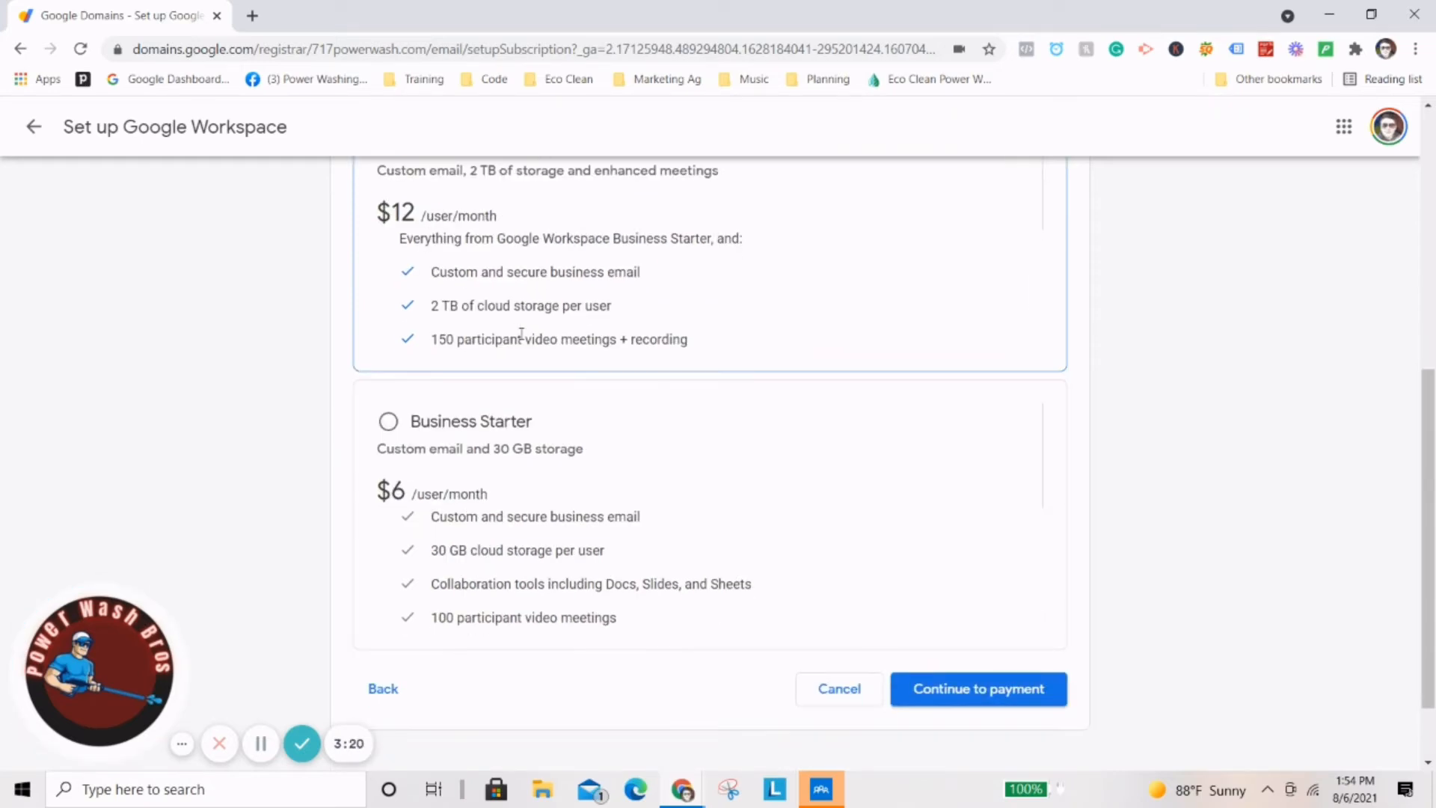
{"action": "scroll", "coordinate": [521, 332], "scroll_direction": "up", "scroll_amount": 1}
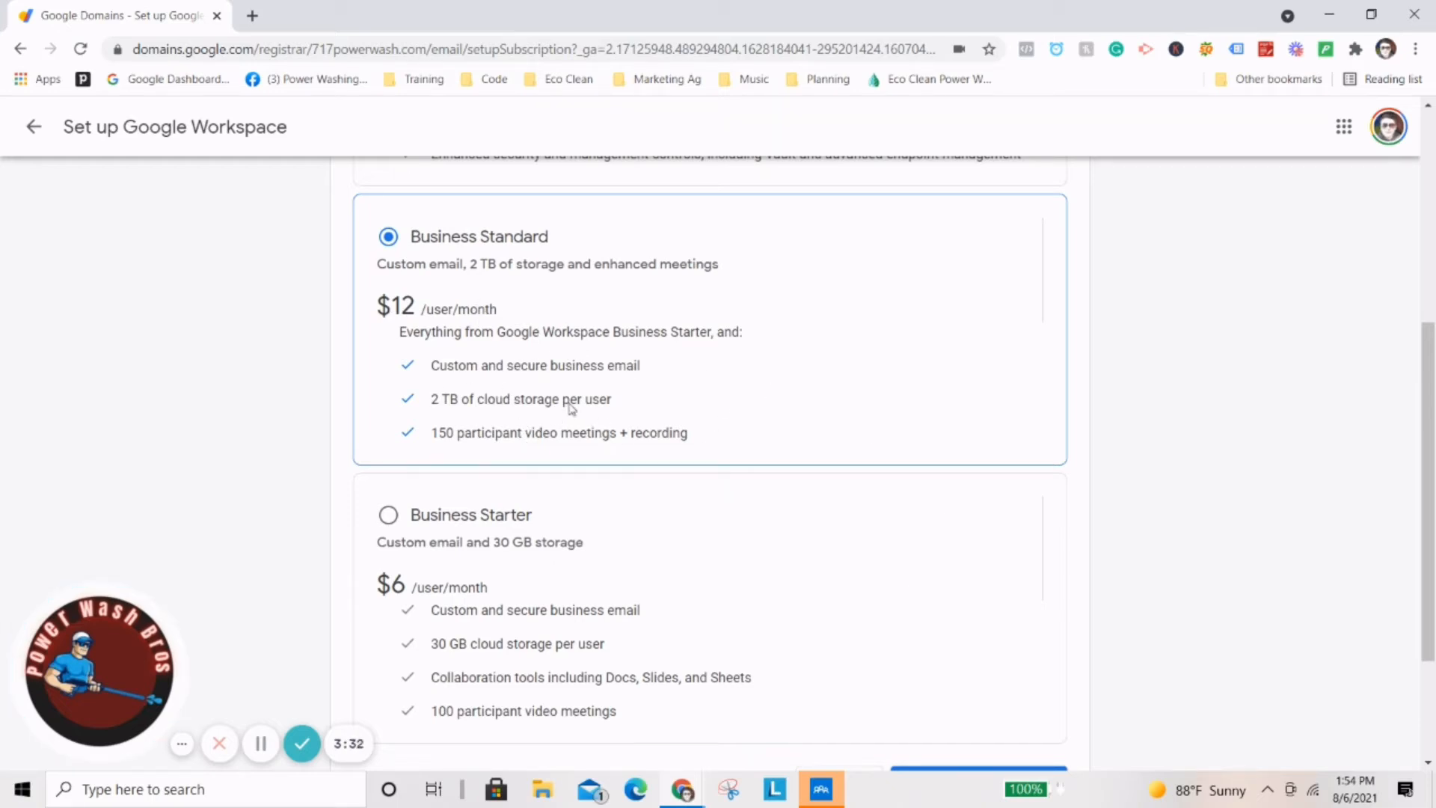
{"action": "scroll", "coordinate": [581, 324], "scroll_direction": "down", "scroll_amount": 1}
{"action": "scroll", "coordinate": [543, 376], "scroll_direction": "up", "scroll_amount": 1}
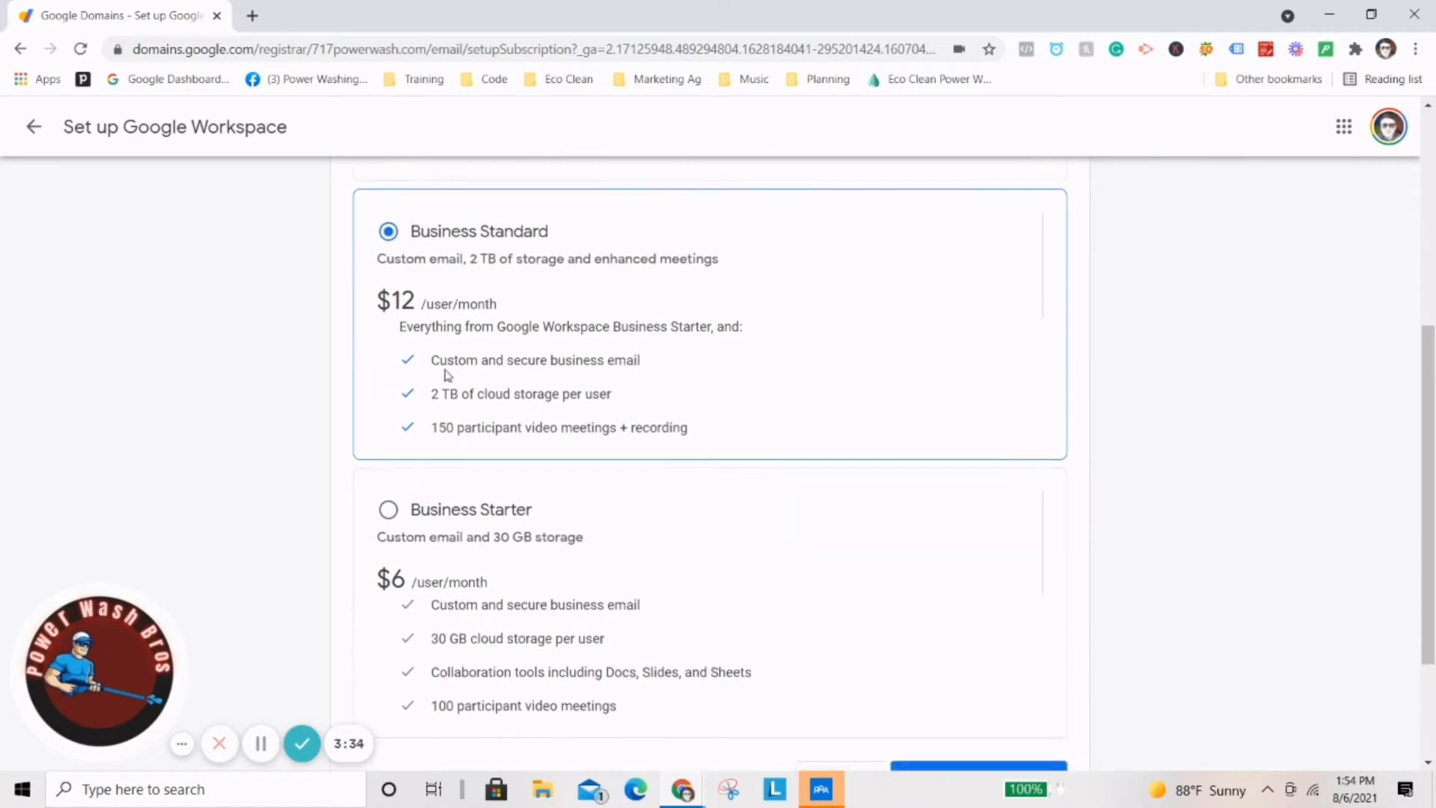
{"action": "scroll", "coordinate": [523, 366], "scroll_direction": "down", "scroll_amount": 2}
{"action": "left_click", "coordinate": [388, 328]}
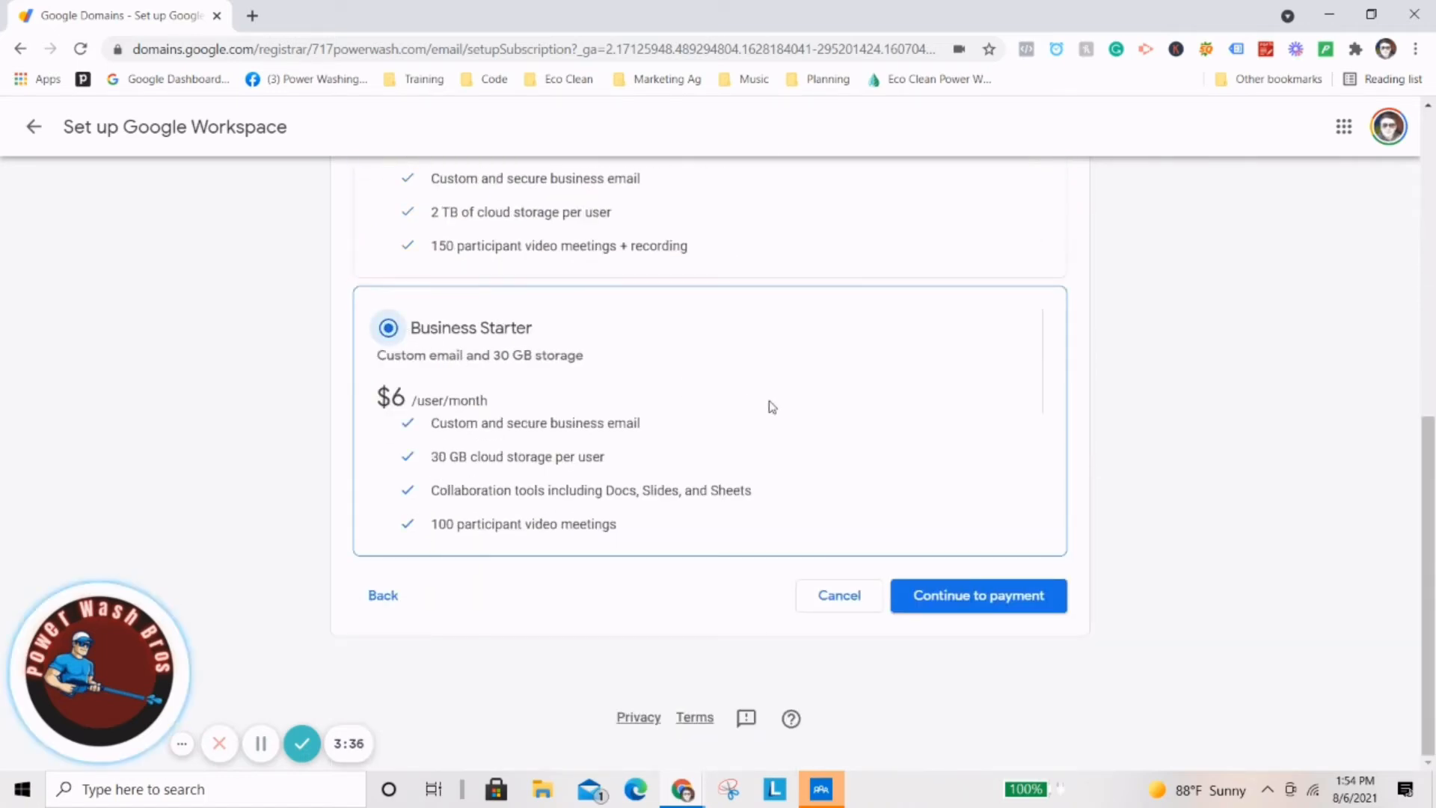
{"action": "scroll", "coordinate": [965, 599], "scroll_direction": "up", "scroll_amount": 2}
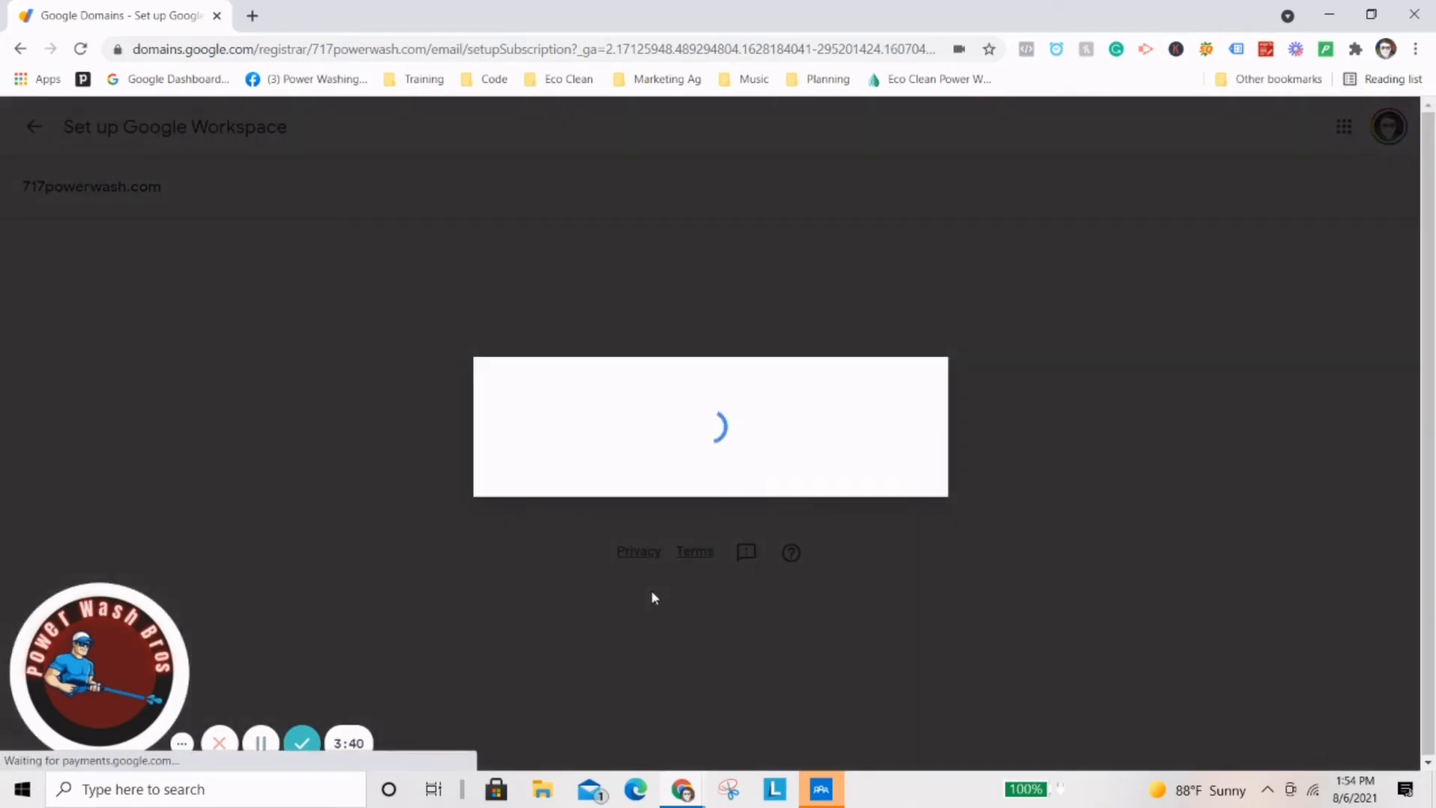
Confirm the Business Starter Workspace purchase in the payment dialog.
{"action": "left_click", "coordinate": [907, 613]}
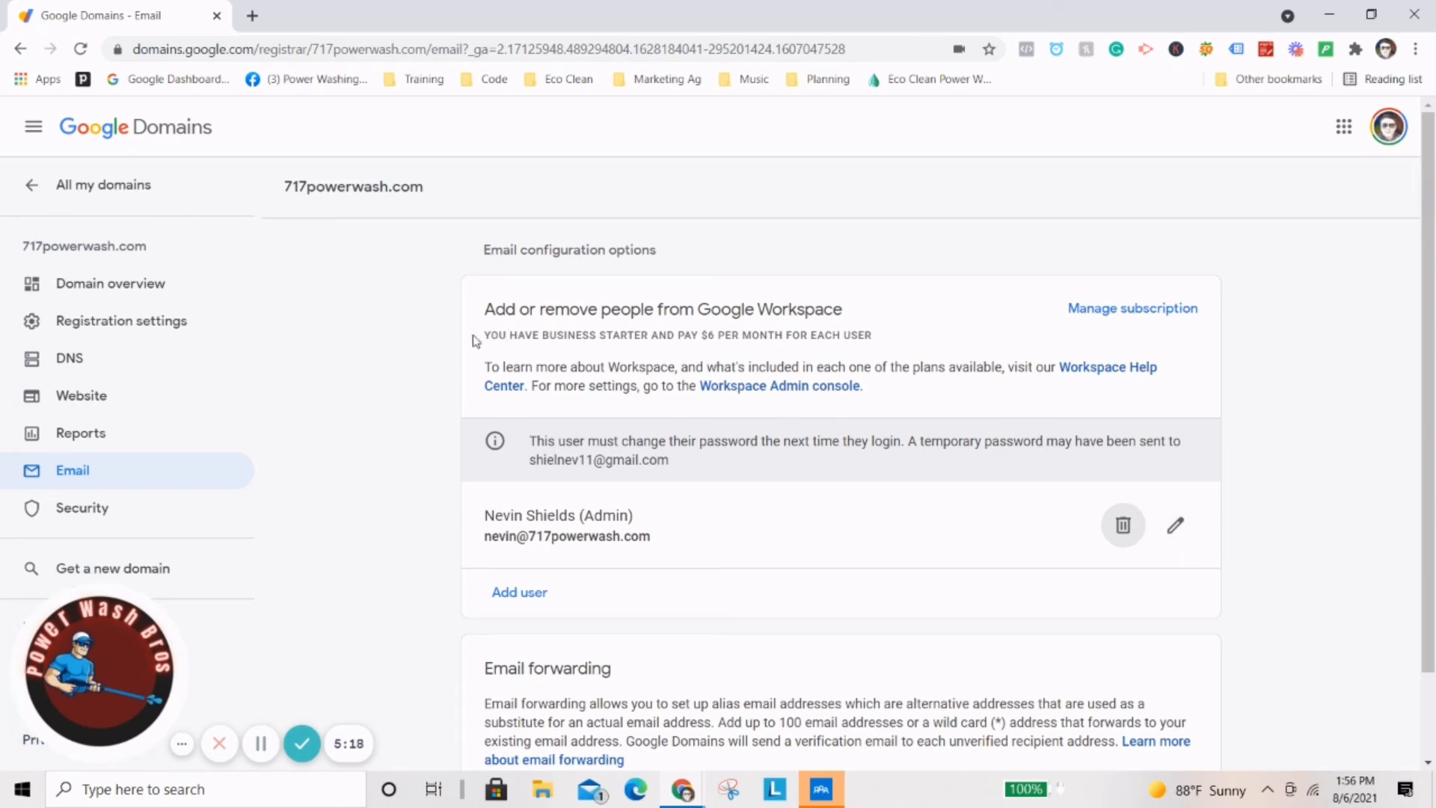
Review the Business Starter price and plan notes, then open the Workspace Help Center article.
{"action": "left_click_drag", "start_coordinate": [472, 340], "coordinate": [892, 338]}
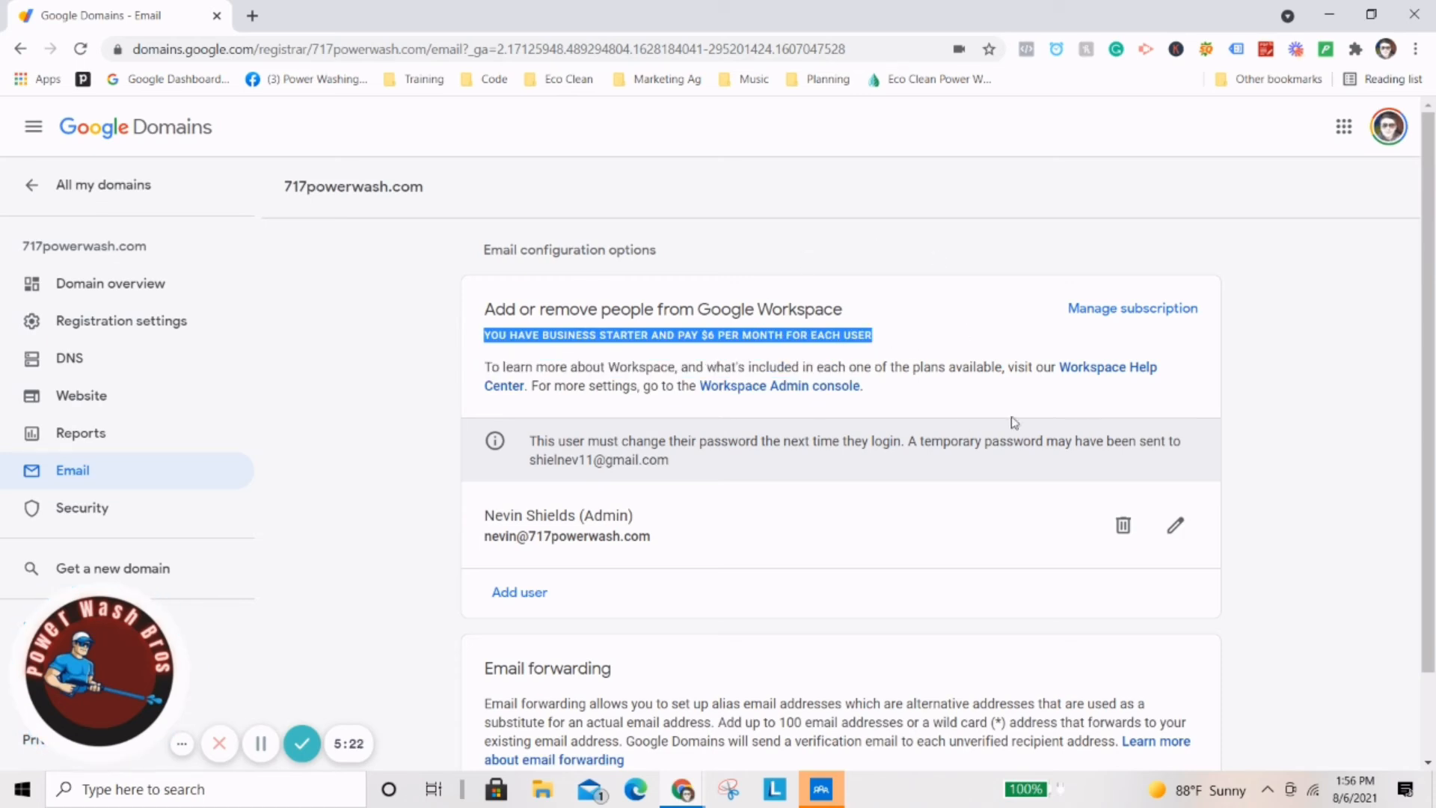
{"action": "left_click", "coordinate": [912, 335]}
{"action": "scroll", "coordinate": [937, 359], "scroll_direction": "down", "scroll_amount": 1}
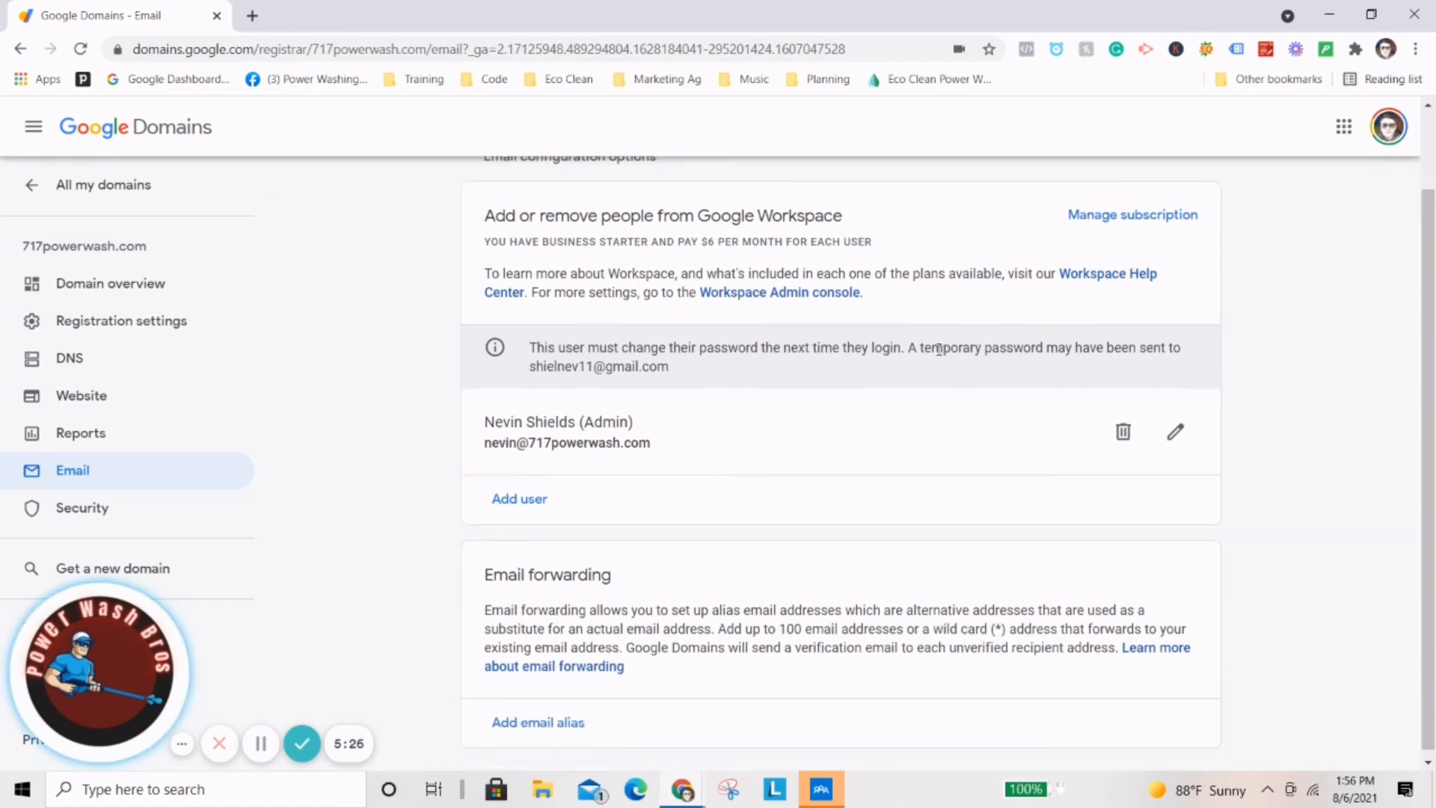
{"action": "scroll", "coordinate": [583, 473], "scroll_direction": "down", "scroll_amount": 1}
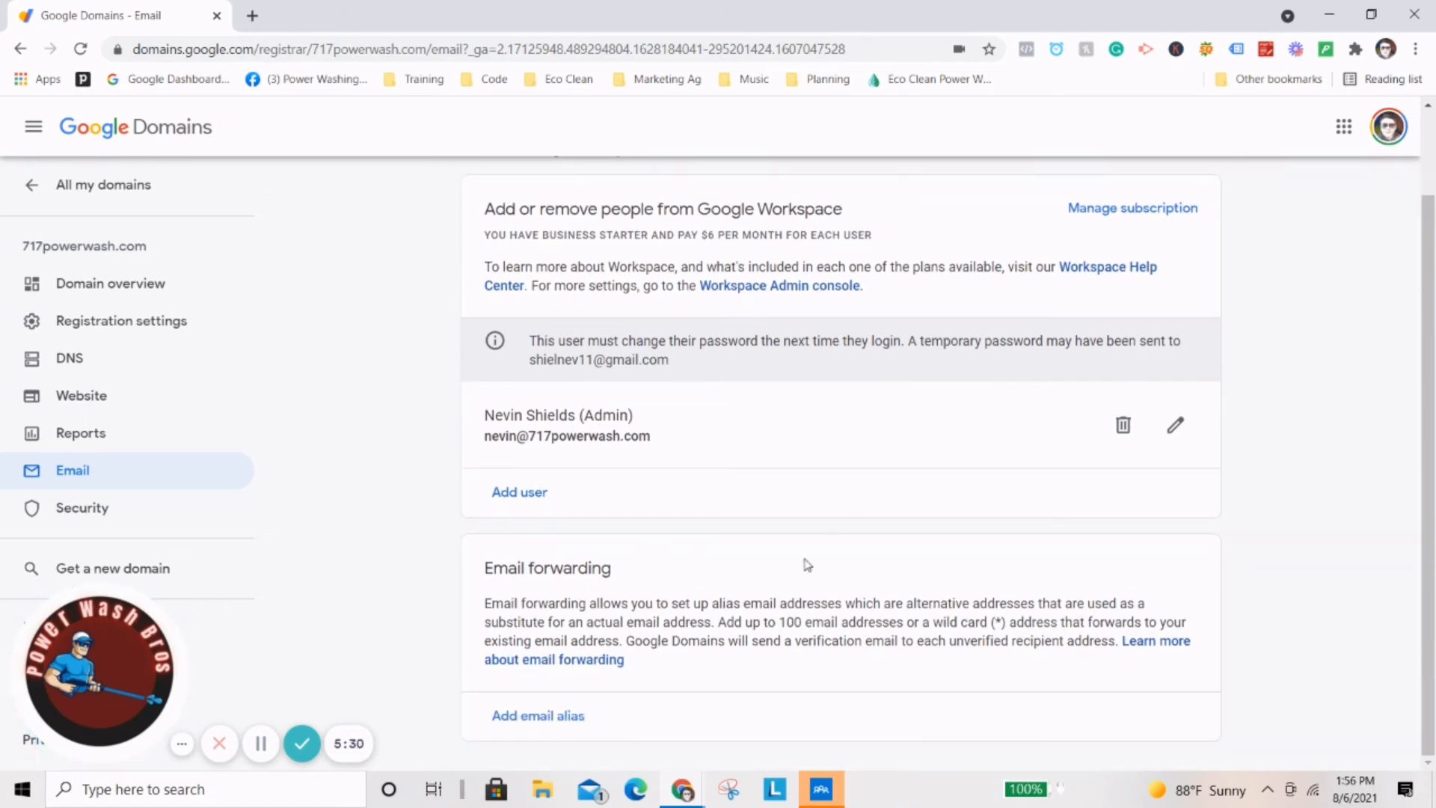
{"action": "scroll", "coordinate": [719, 596], "scroll_direction": "up", "scroll_amount": 1}
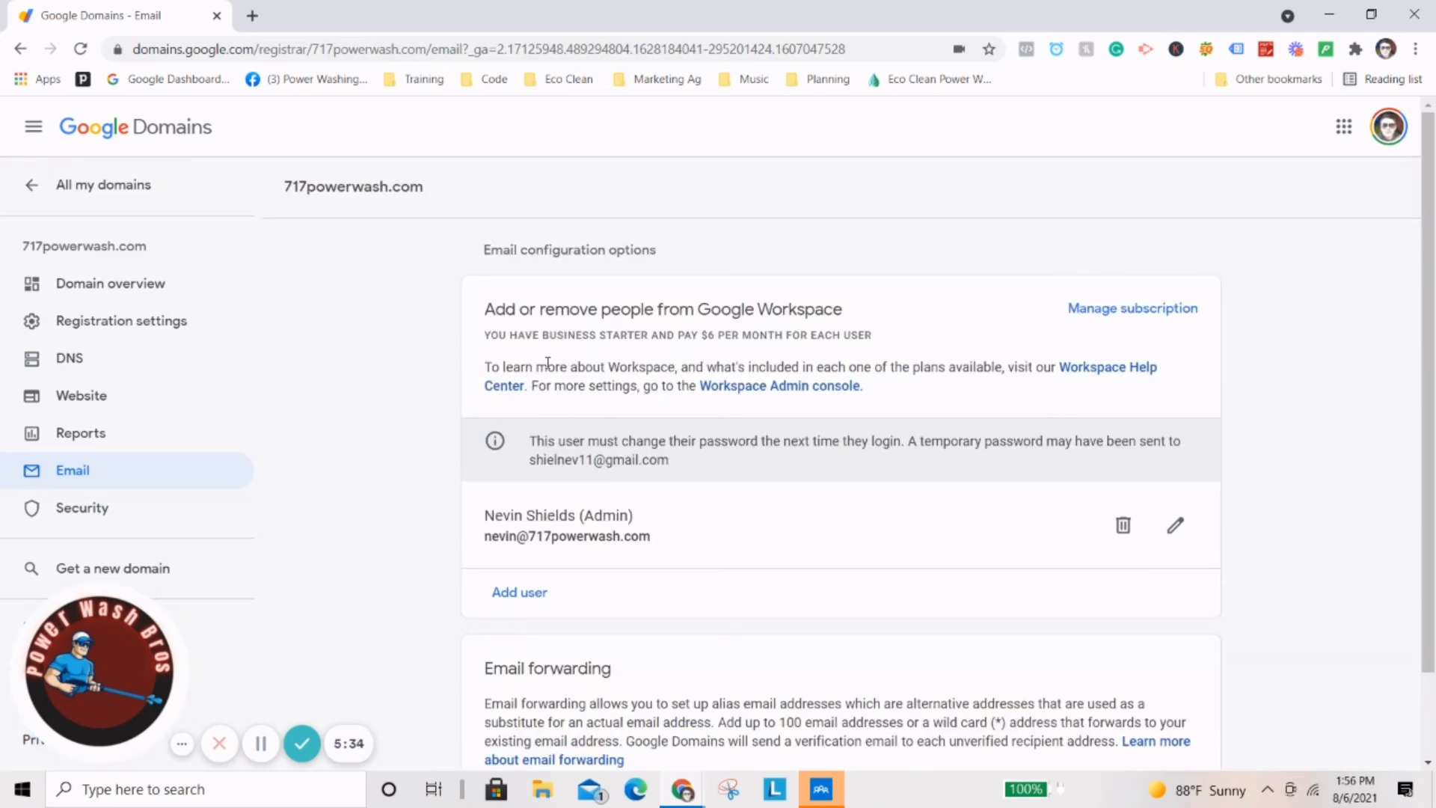
{"action": "left_click_drag", "start_coordinate": [493, 370], "coordinate": [991, 391]}
{"action": "left_click", "coordinate": [1002, 377]}
{"action": "left_click", "coordinate": [1089, 371]}
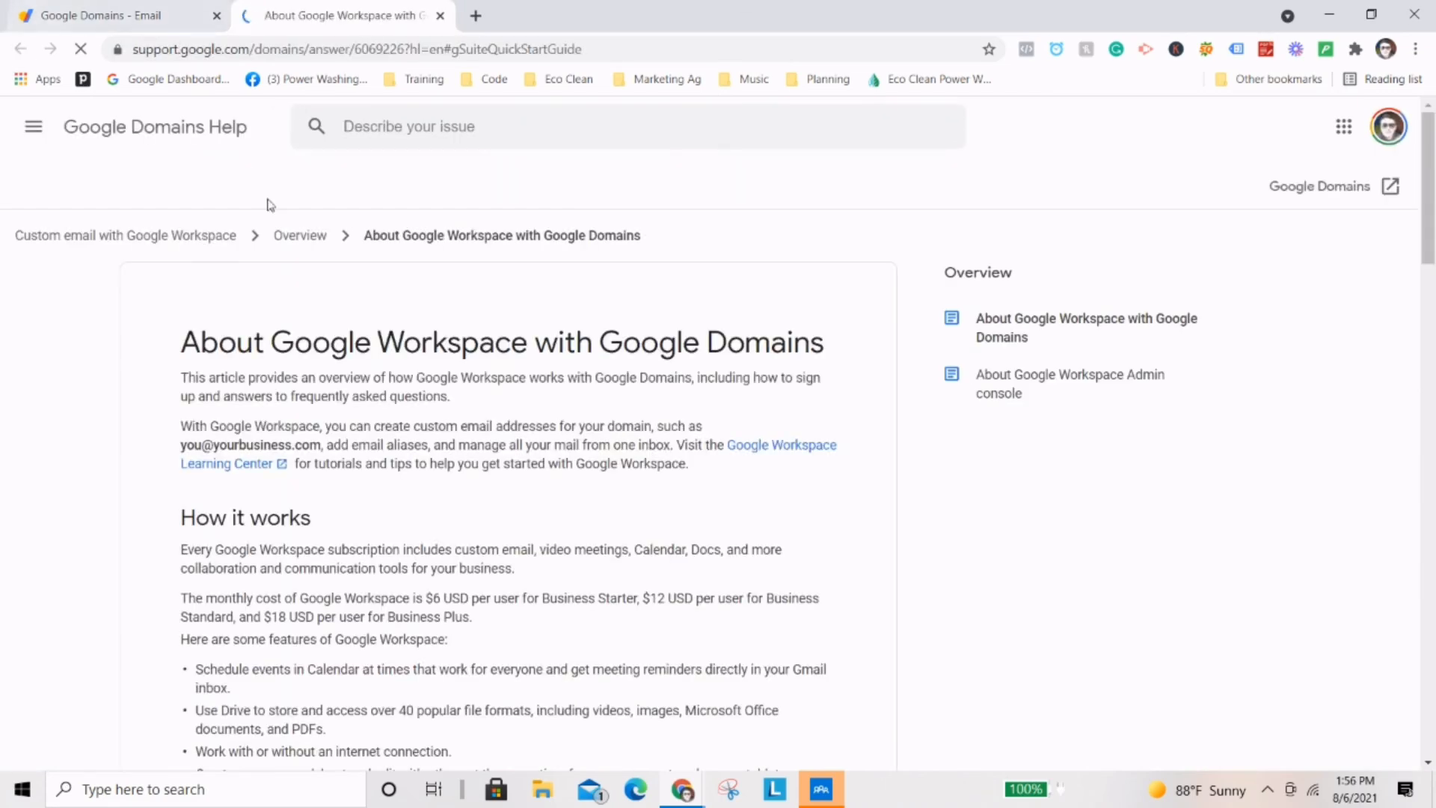
Read through the 'About Google Workspace with Google Domains' help article.
{"action": "scroll", "coordinate": [338, 363], "scroll_direction": "down", "scroll_amount": 4}
{"action": "scroll", "coordinate": [338, 363], "scroll_direction": "down", "scroll_amount": 5}
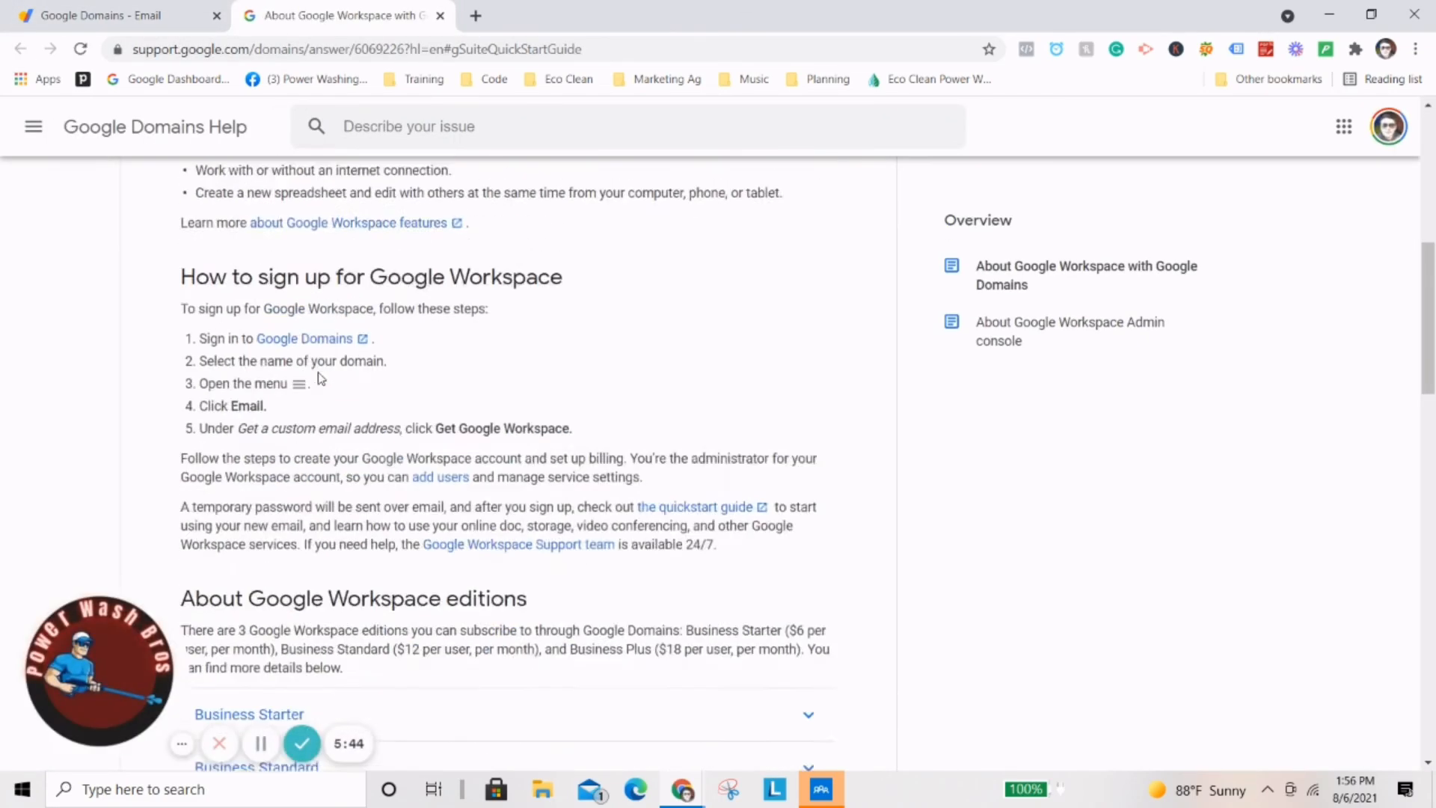
{"action": "scroll", "coordinate": [474, 351], "scroll_direction": "down", "scroll_amount": 15}
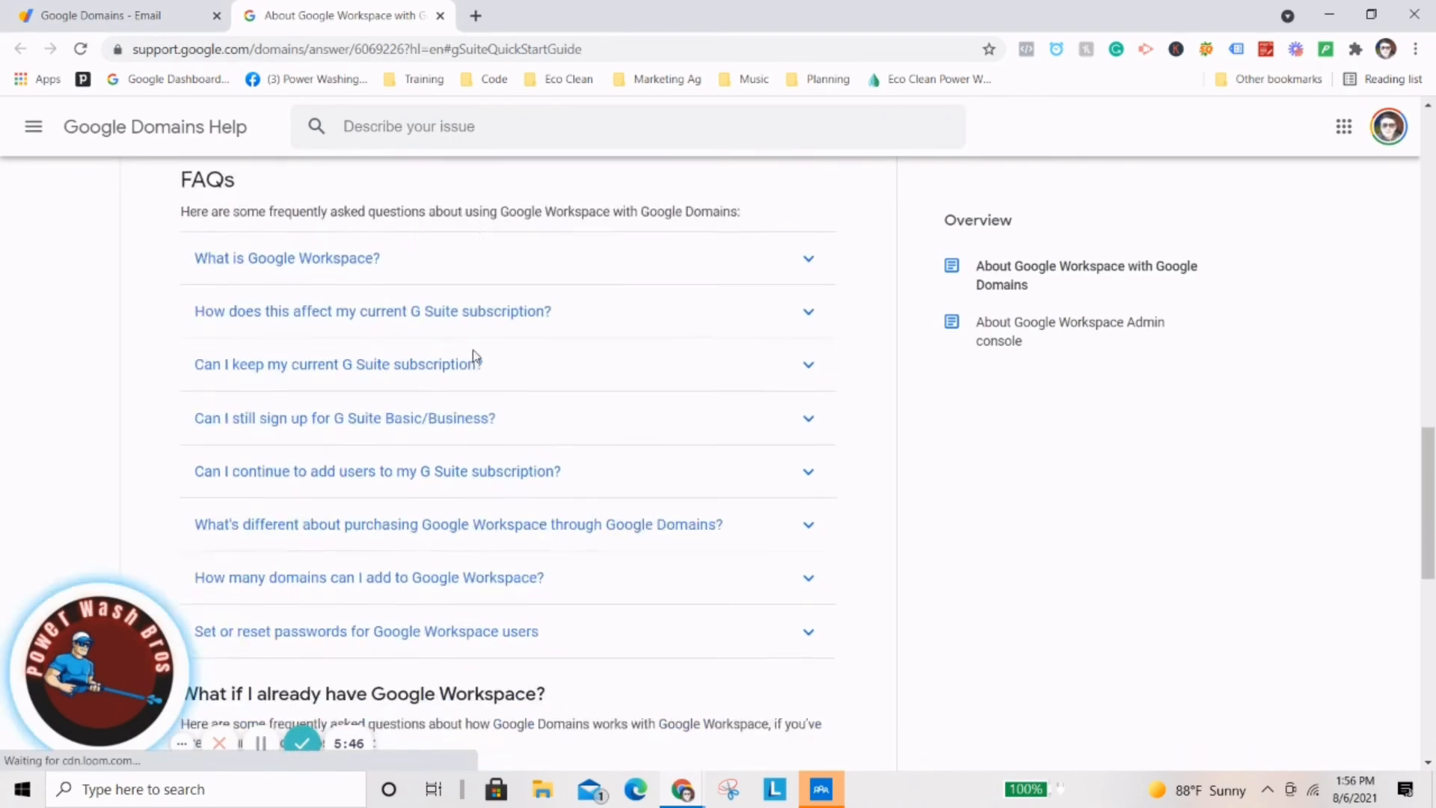
Return to the Email settings and follow the Workspace Admin console link.
{"action": "left_click", "coordinate": [68, 9]}
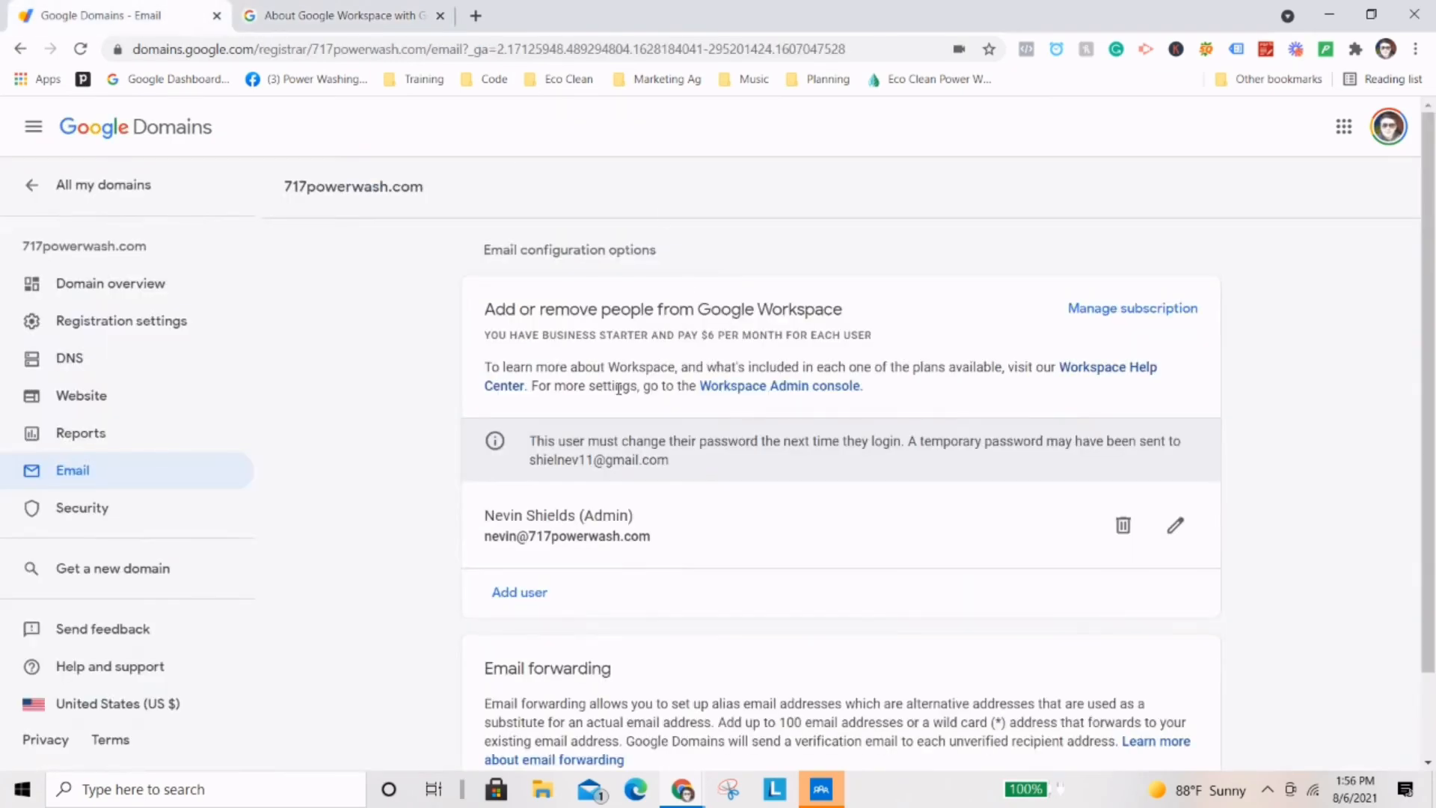
{"action": "scroll", "coordinate": [636, 450], "scroll_direction": "down", "scroll_amount": 1}
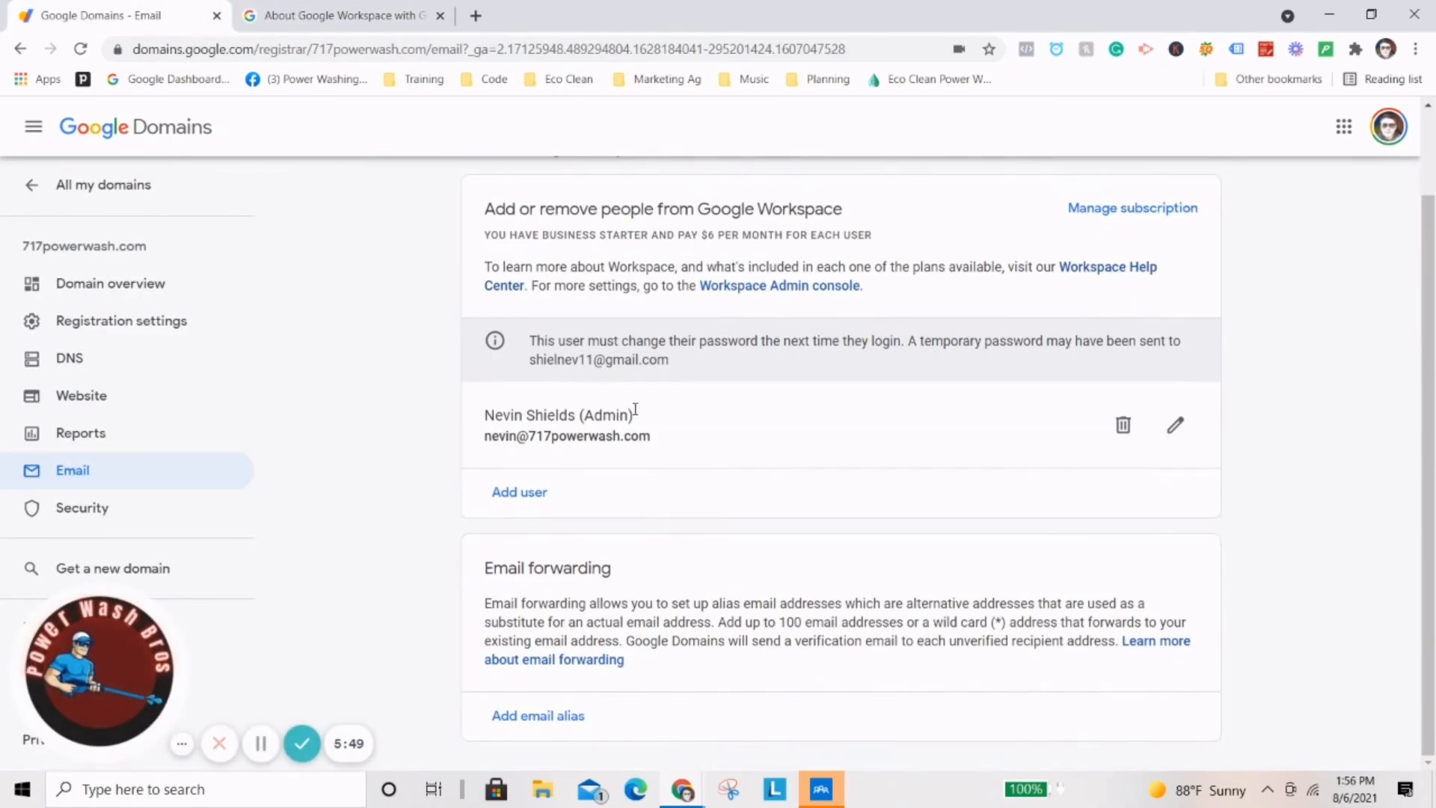
{"action": "left_click", "coordinate": [754, 286]}
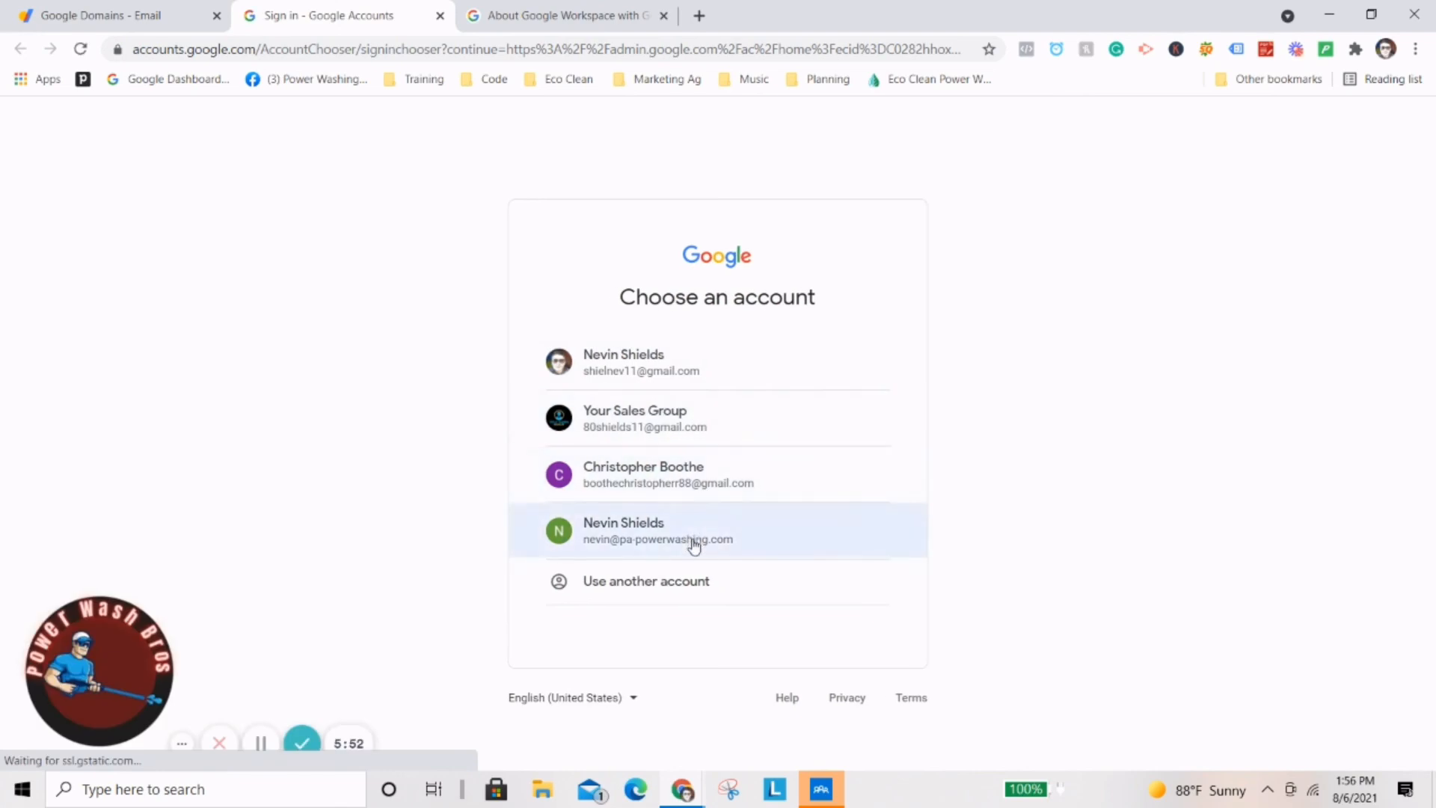
Sign in with another account, replacing the prefilled address with the Workspace admin's email.
{"action": "left_click", "coordinate": [634, 585]}
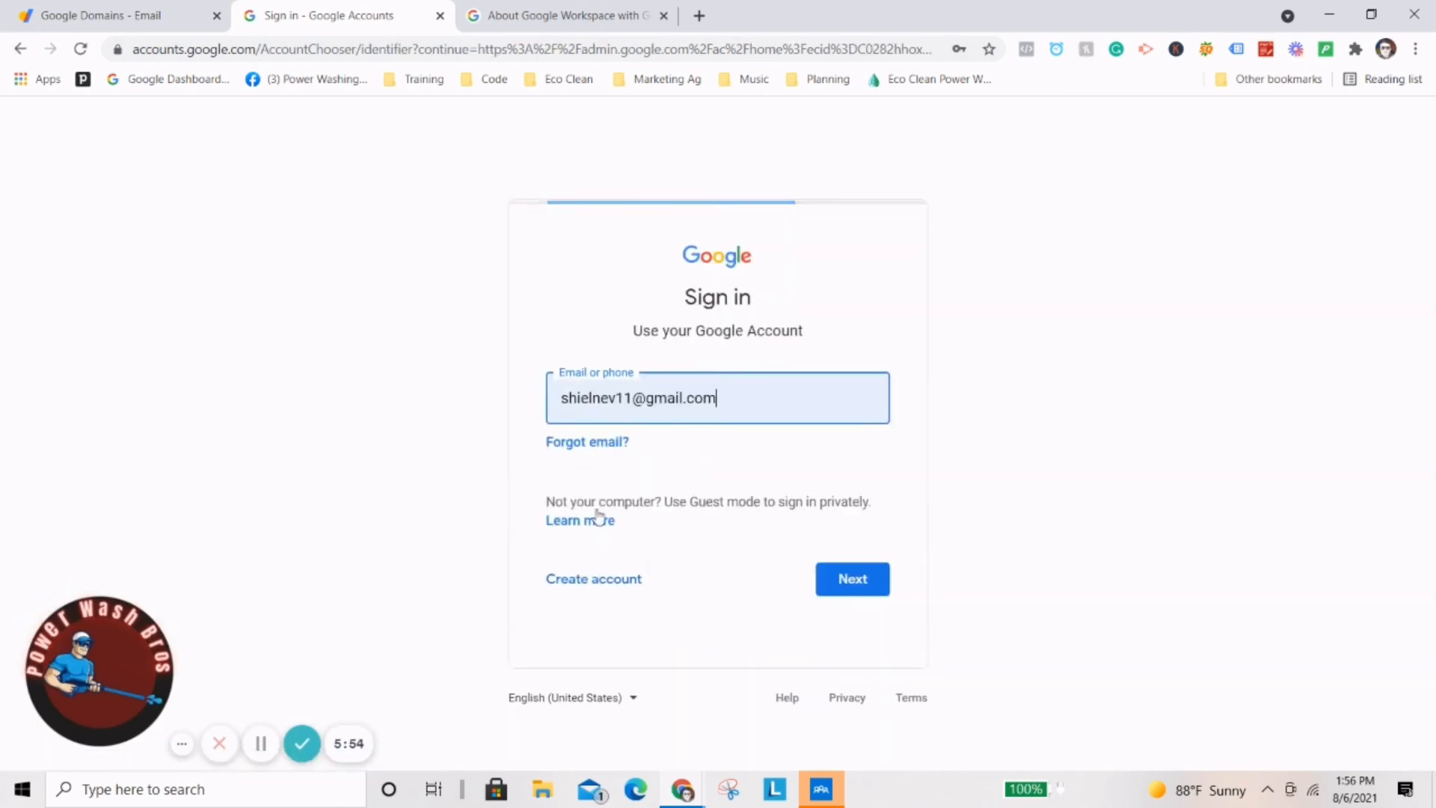
{"action": "triple_click", "coordinate": [662, 398]}
{"action": "key", "text": "BackSpace"}
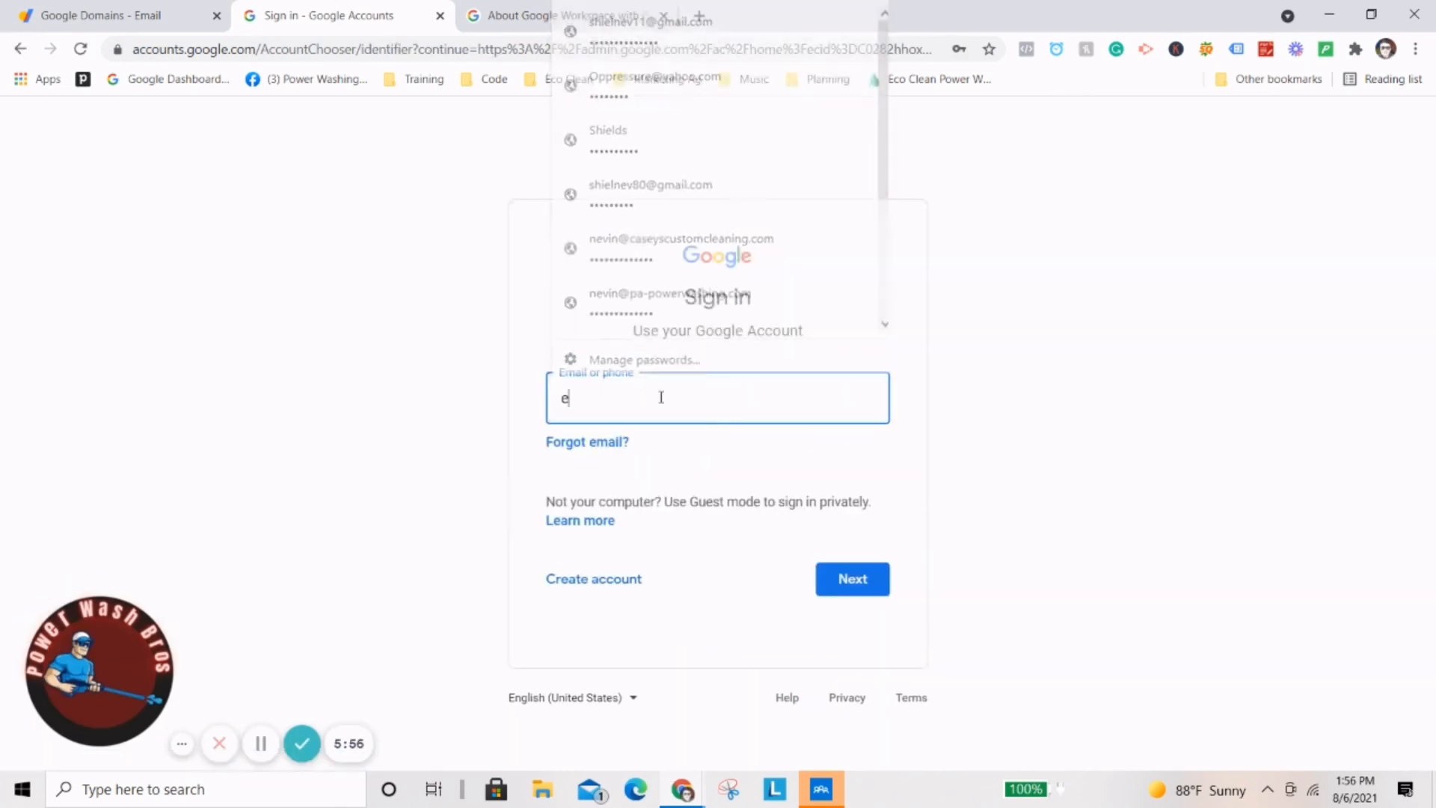
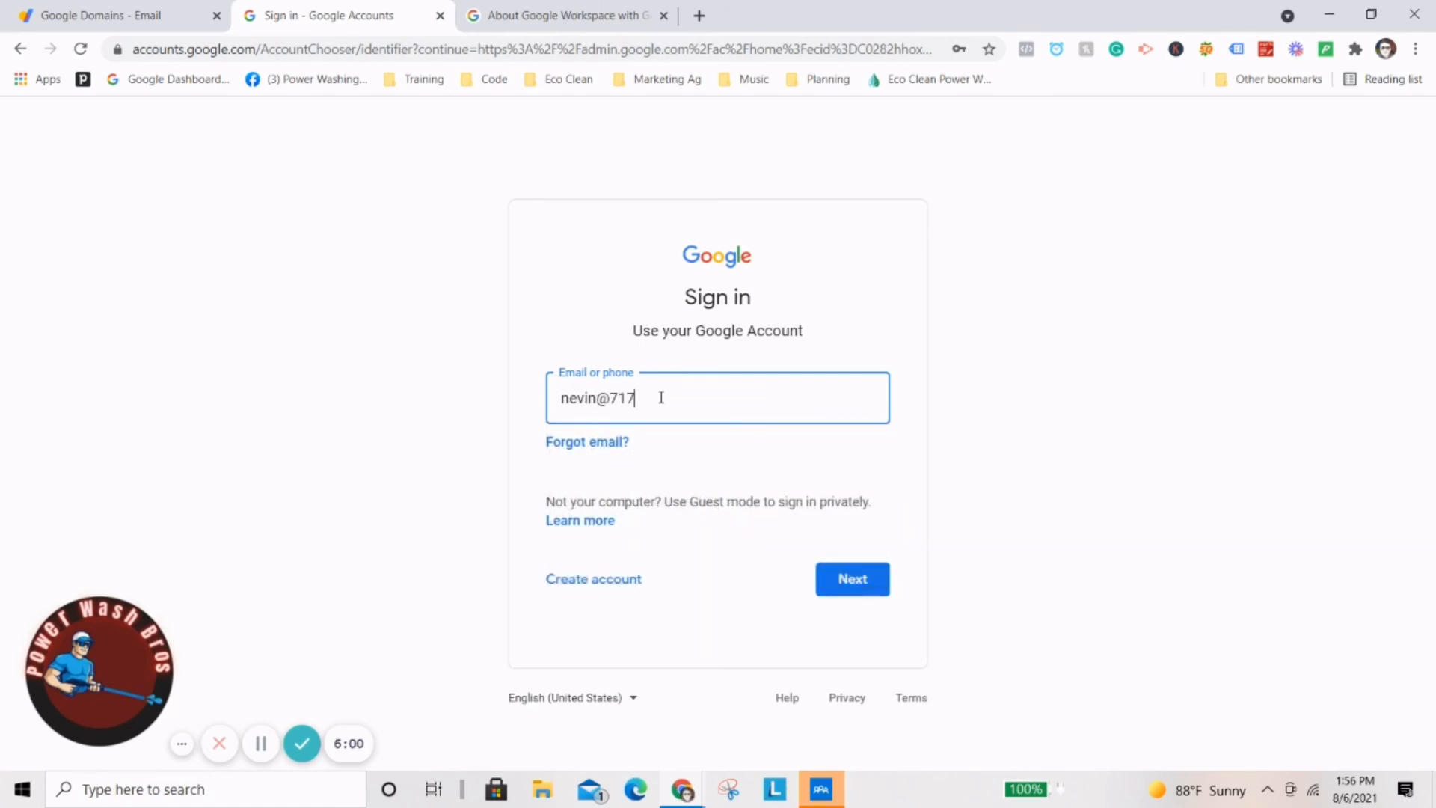
{"action": "key", "text": "Return"}
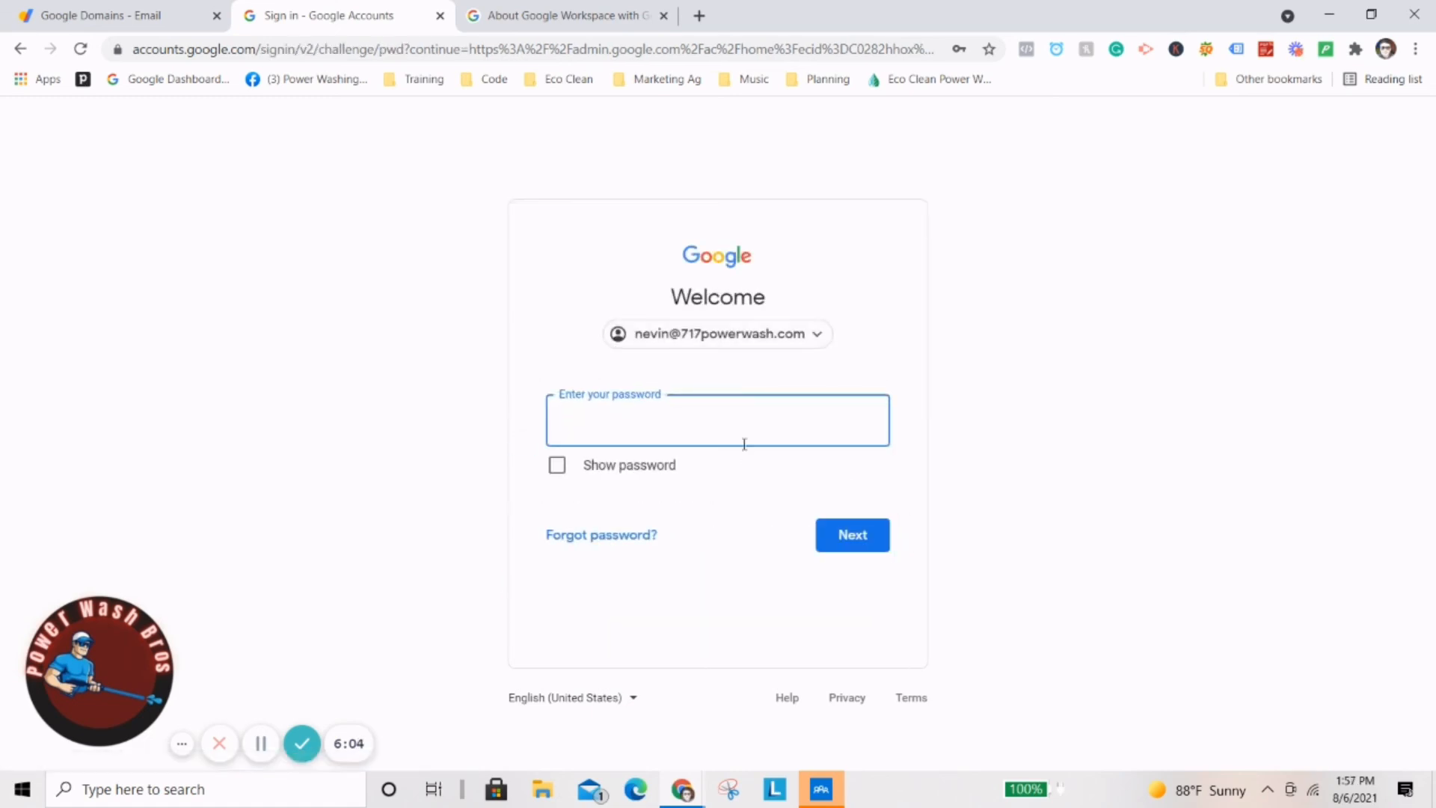
Leave the password step empty and switch back to the Google Domains Email page.
{"action": "left_click", "coordinate": [748, 420]}
{"action": "left_click", "coordinate": [893, 430]}
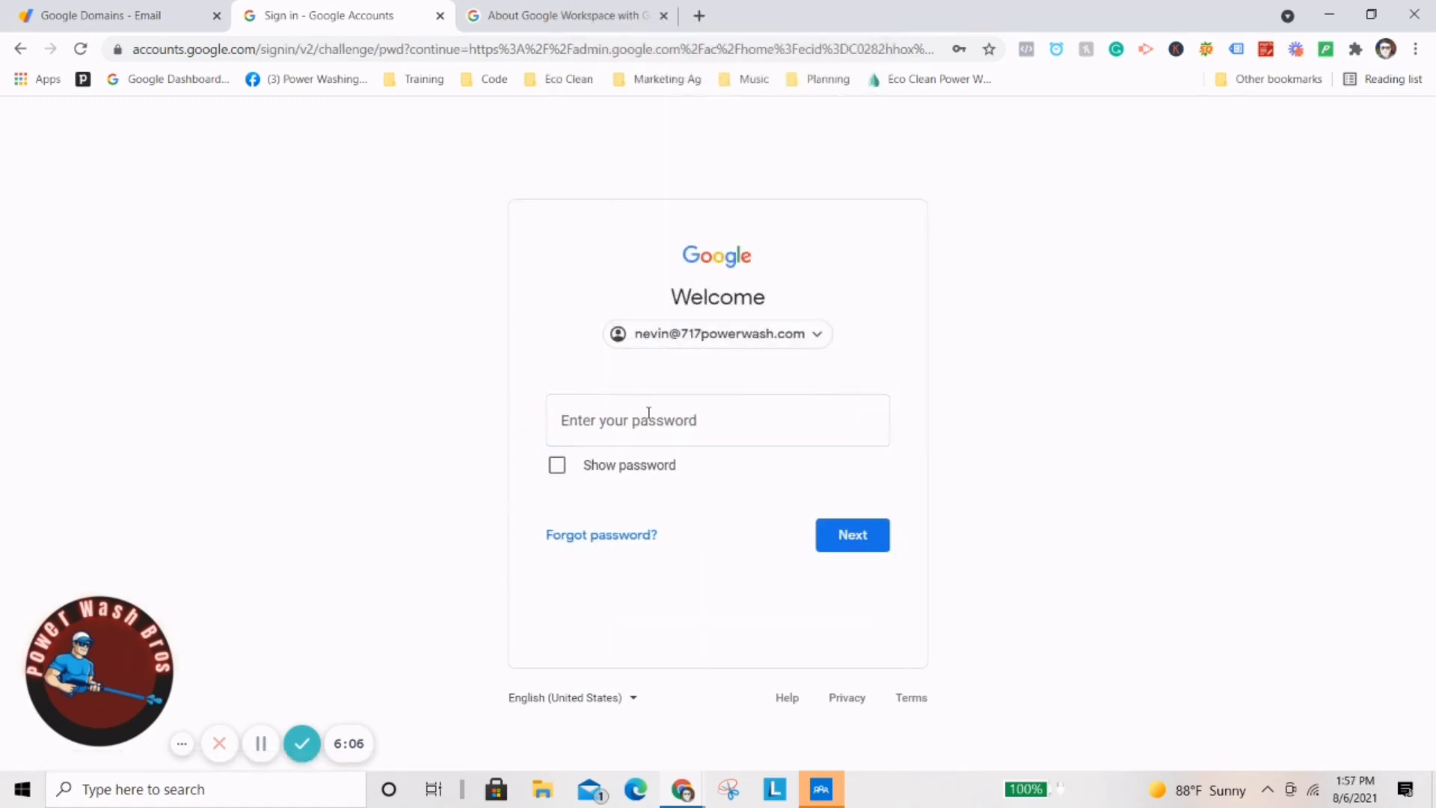
{"action": "left_click", "coordinate": [166, 11]}
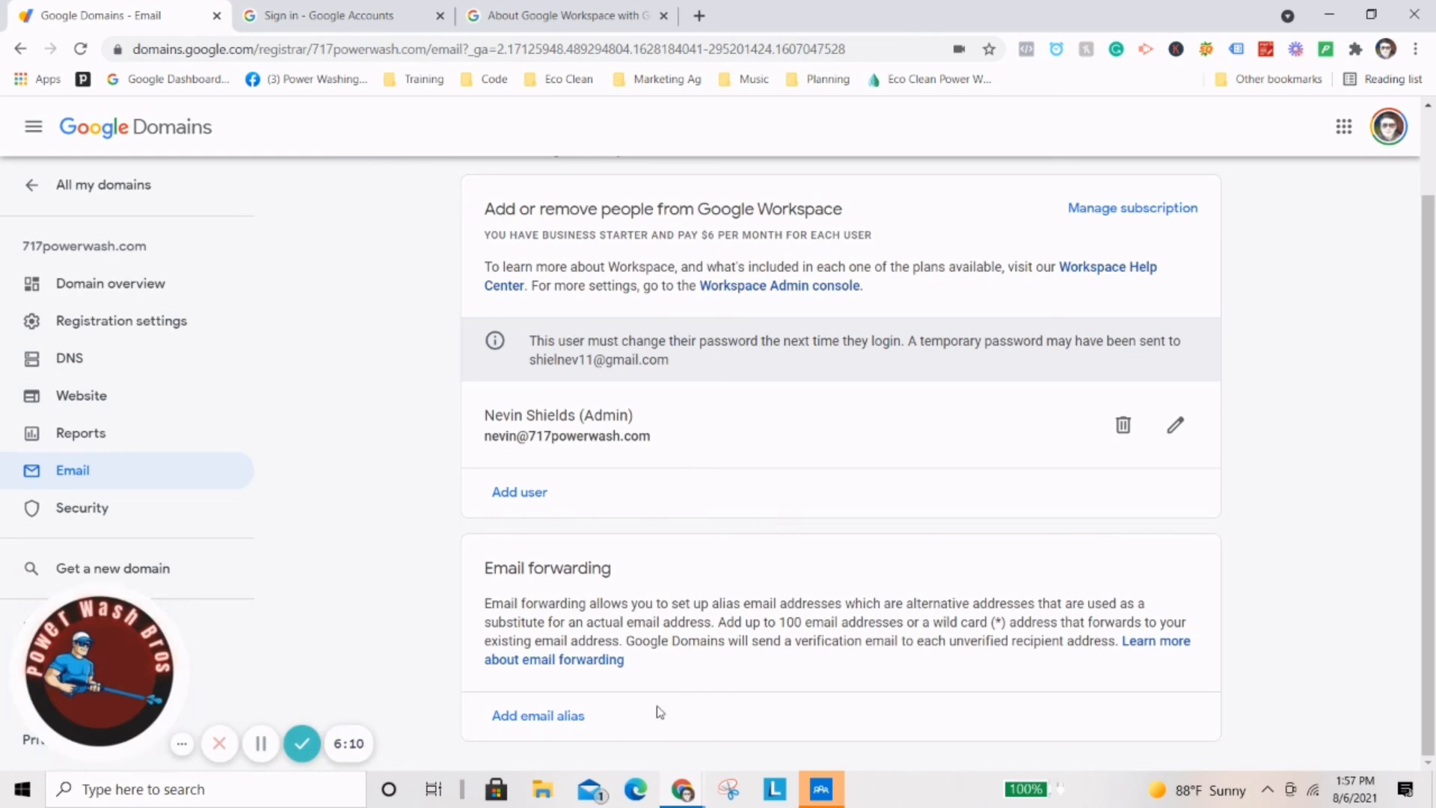
Read the temporary-password notice and where the password was sent.
{"action": "left_click_drag", "start_coordinate": [520, 603], "coordinate": [632, 622]}
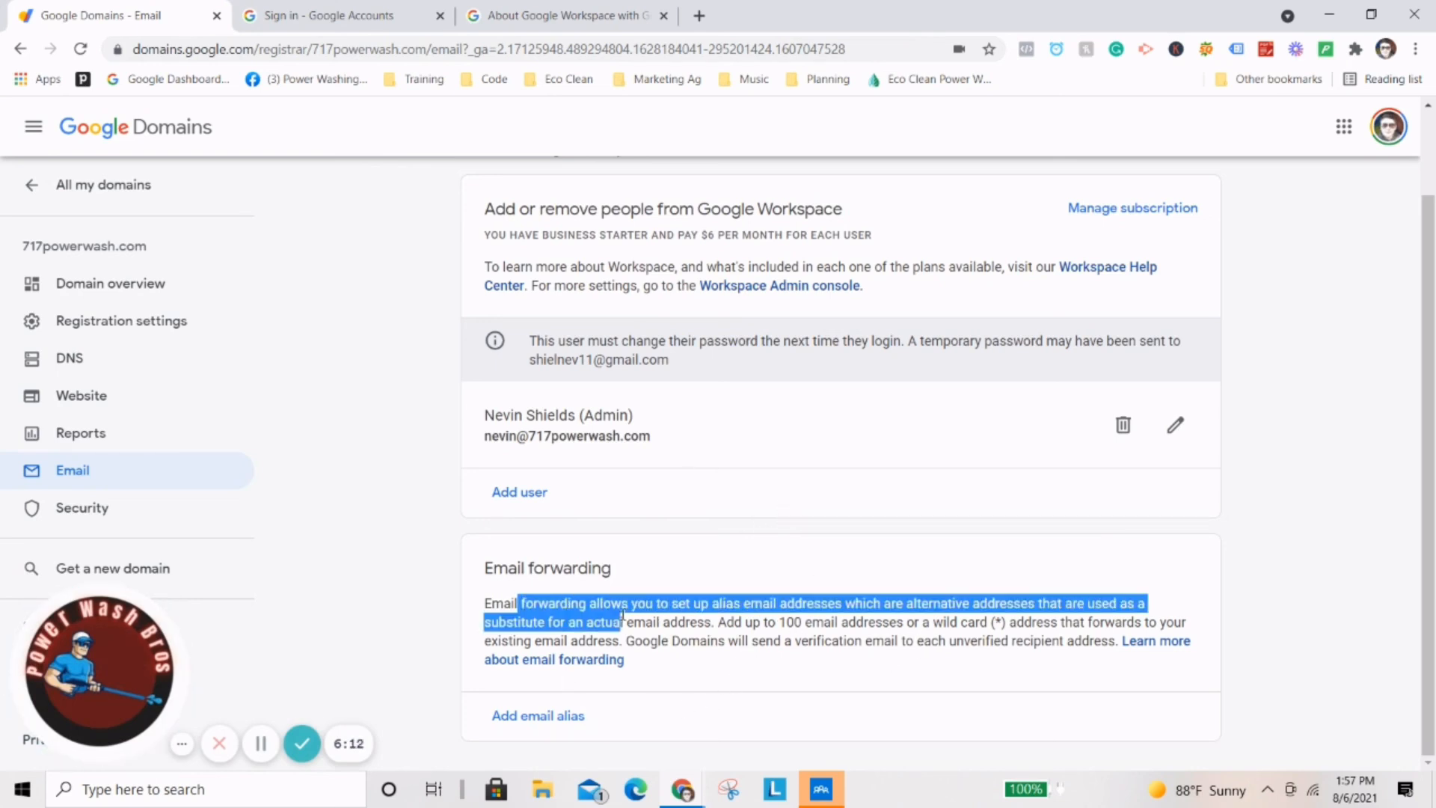
{"action": "left_click", "coordinate": [818, 622]}
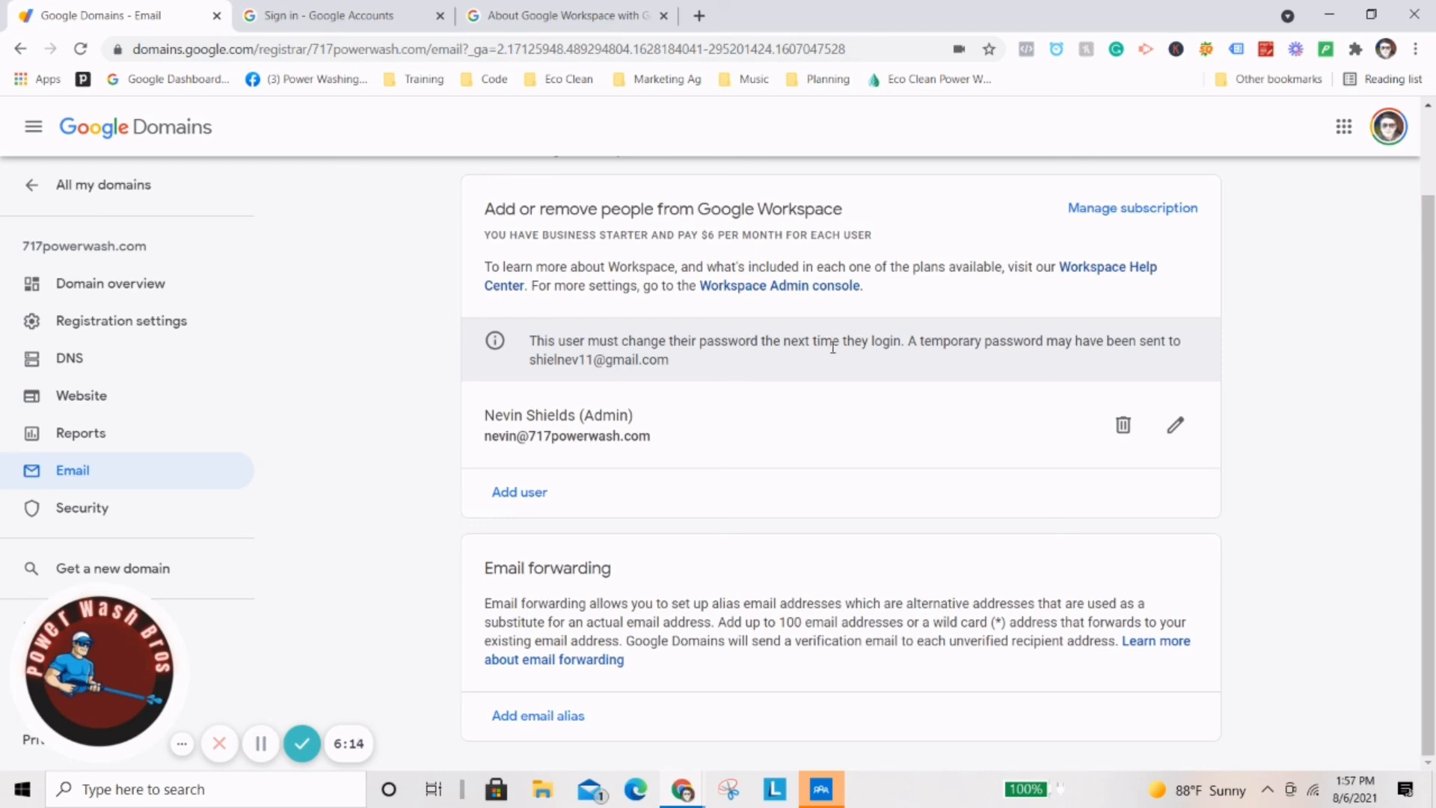
{"action": "scroll", "coordinate": [860, 367], "scroll_direction": "up", "scroll_amount": 2}
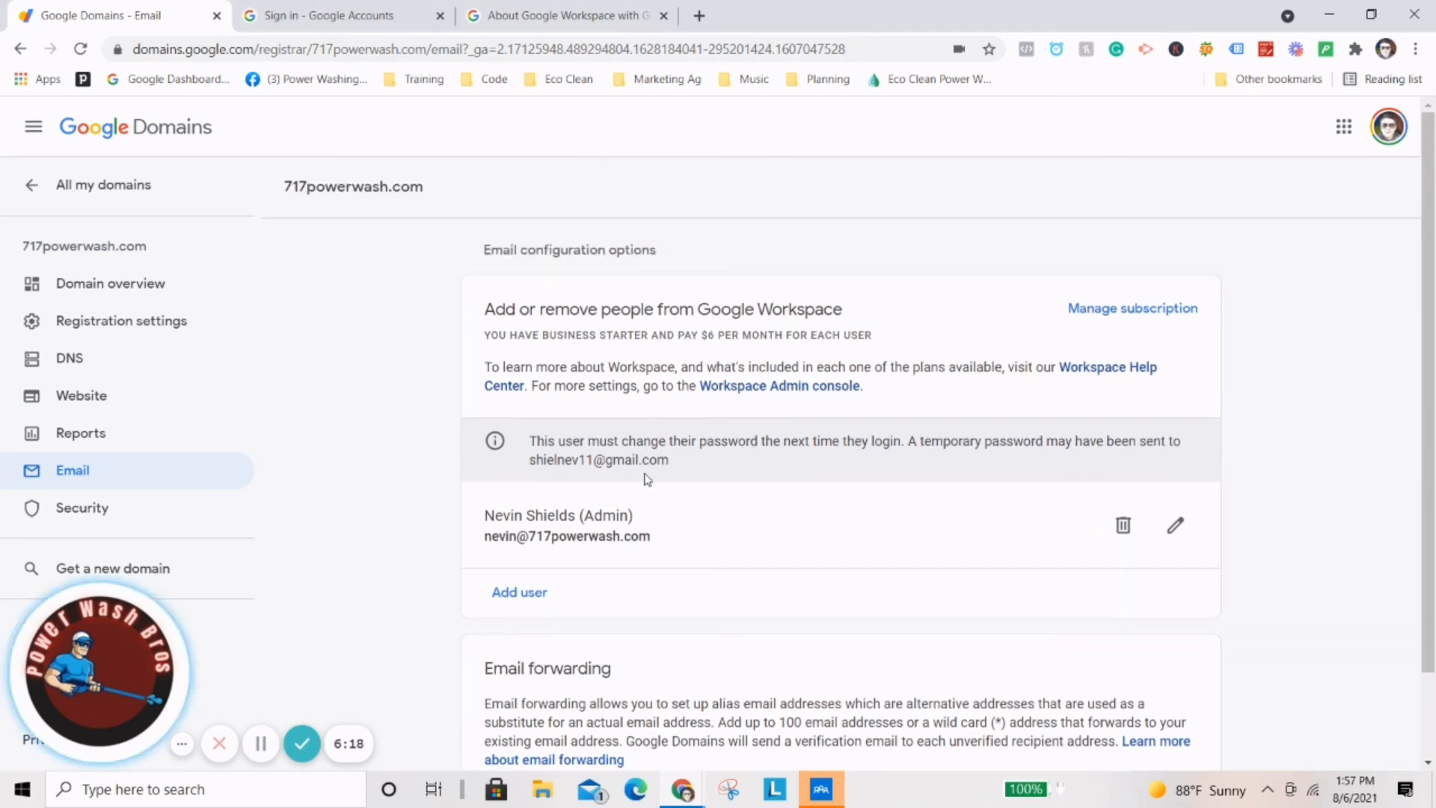
{"action": "left_click_drag", "start_coordinate": [535, 440], "coordinate": [729, 473]}
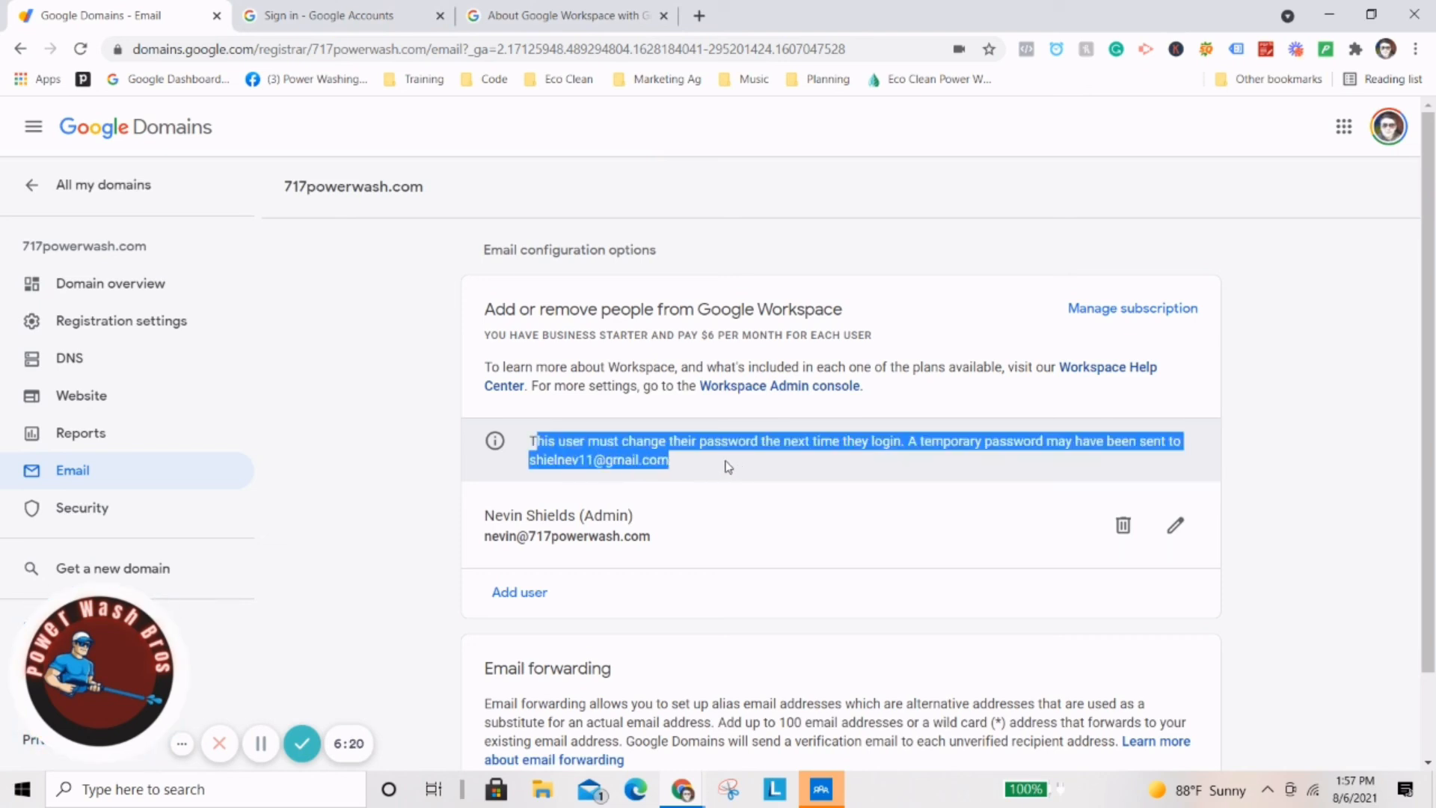
{"action": "left_click", "coordinate": [713, 463]}
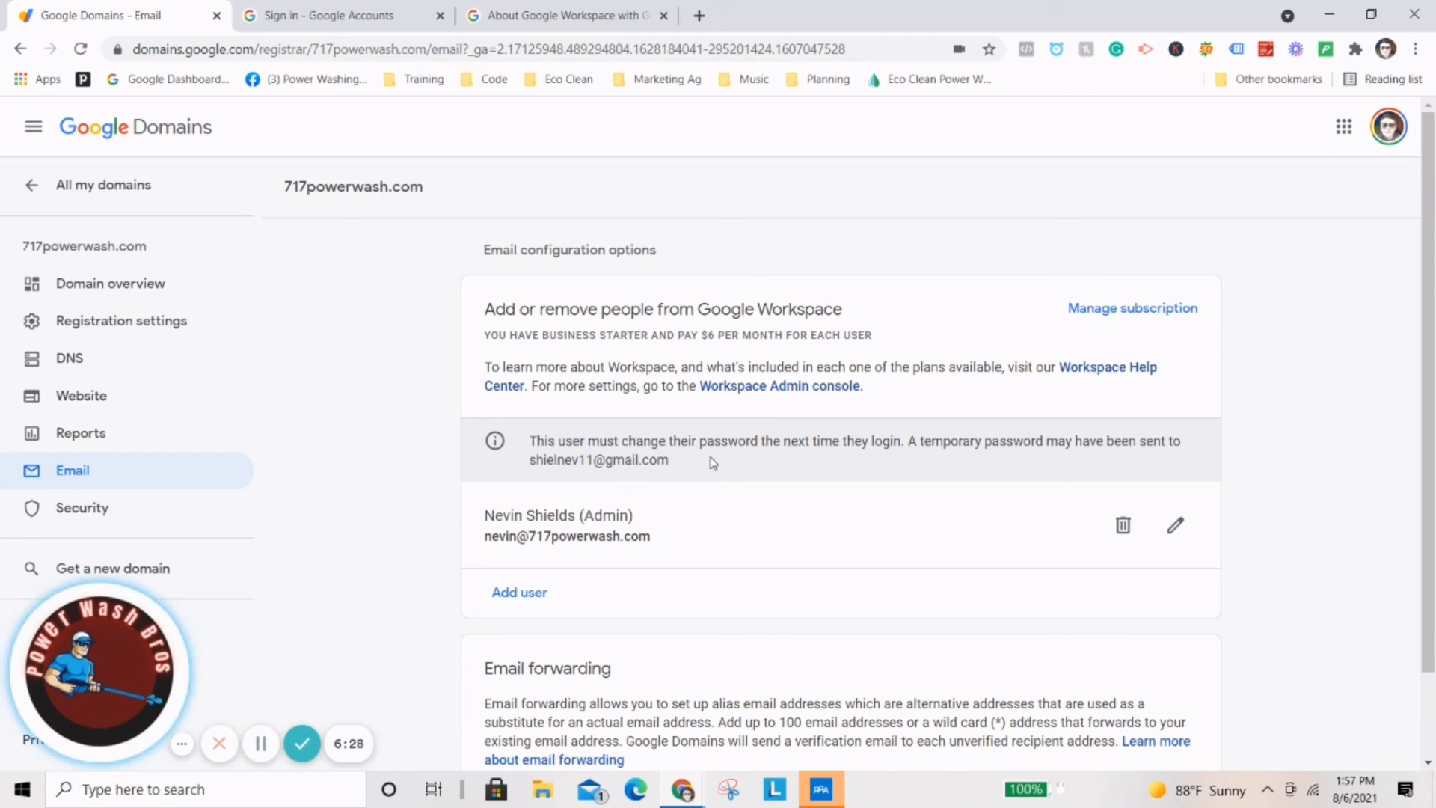
{"action": "left_click_drag", "start_coordinate": [692, 462], "coordinate": [524, 465]}
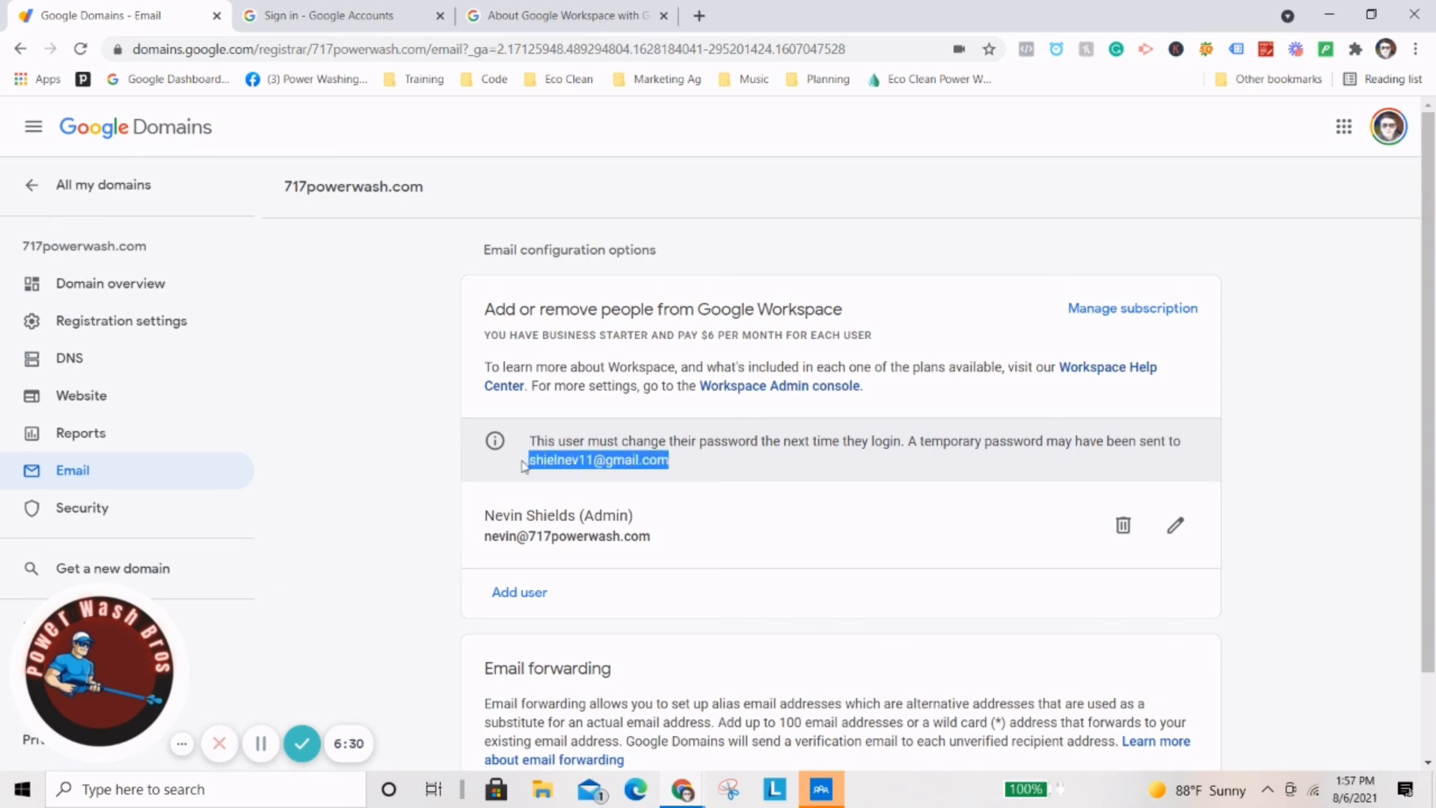
{"action": "triple_click", "coordinate": [612, 461]}
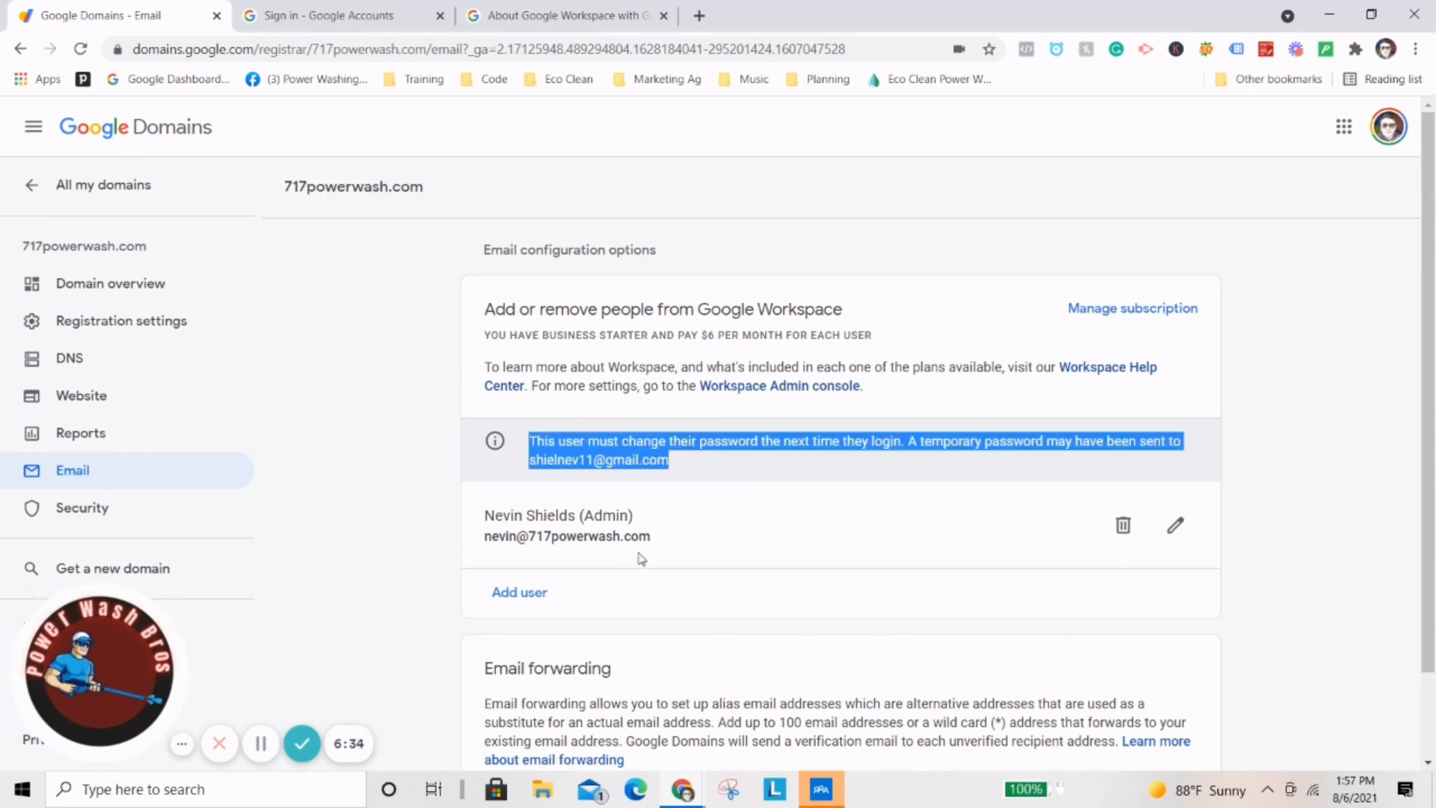
Return to the Workspace admin sign-in password field.
{"action": "left_click", "coordinate": [336, 15]}
{"action": "left_click", "coordinate": [705, 439]}
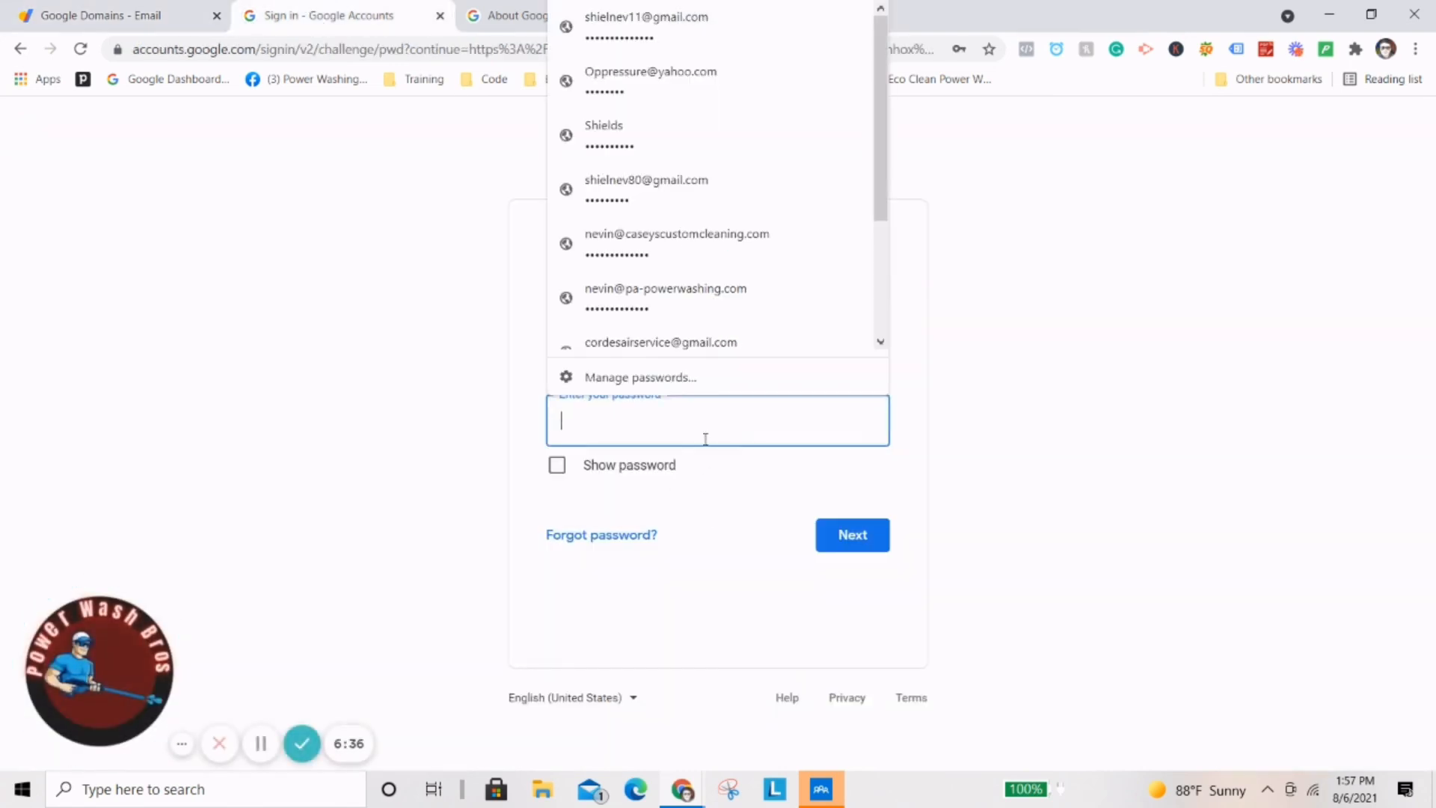
{"action": "left_click", "coordinate": [412, 303]}
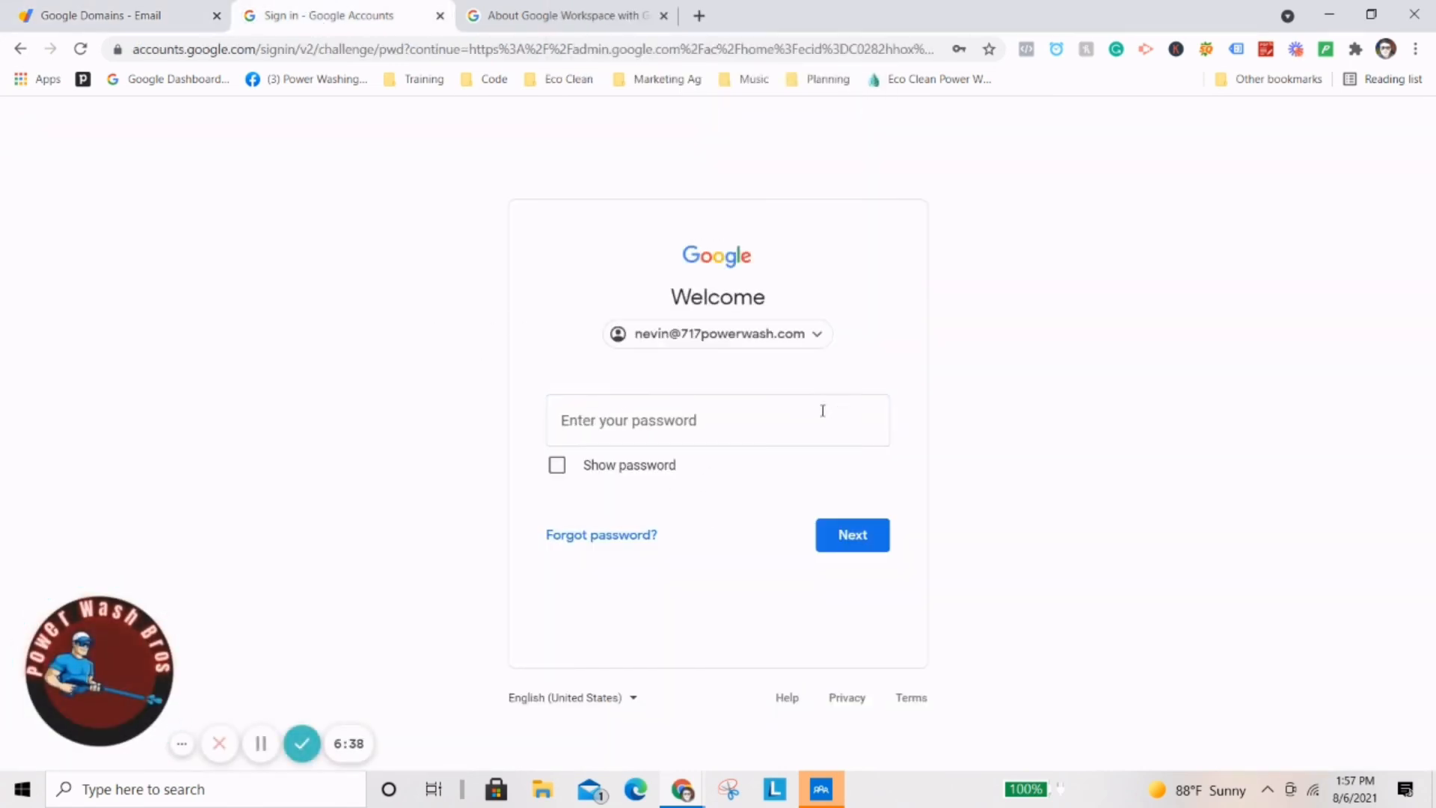